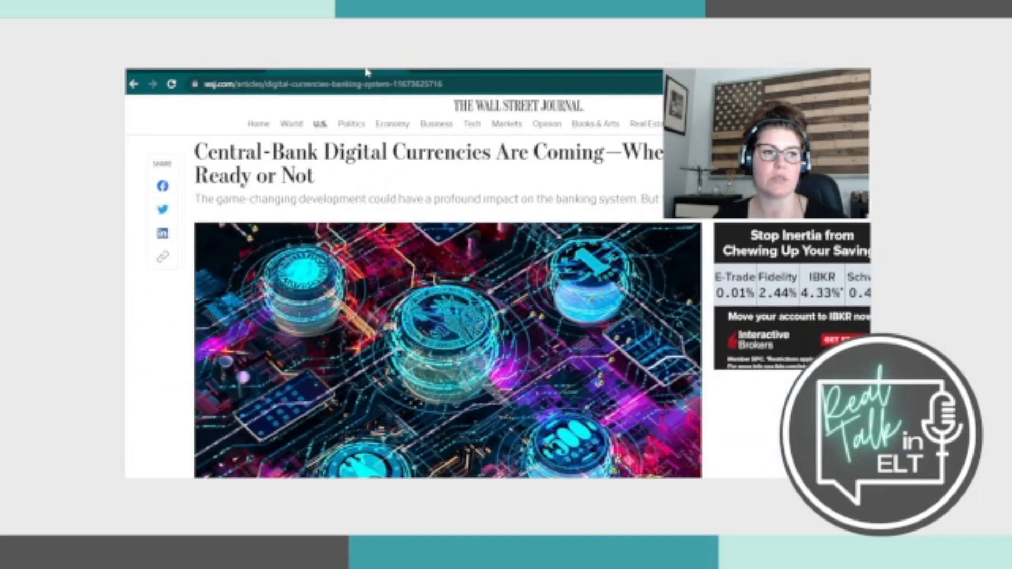
Switch to Twee and paste the copied Central-Bank Digital Currencies article into the text field of the Fill in the gap exercise.
mouse_move(392, 124)
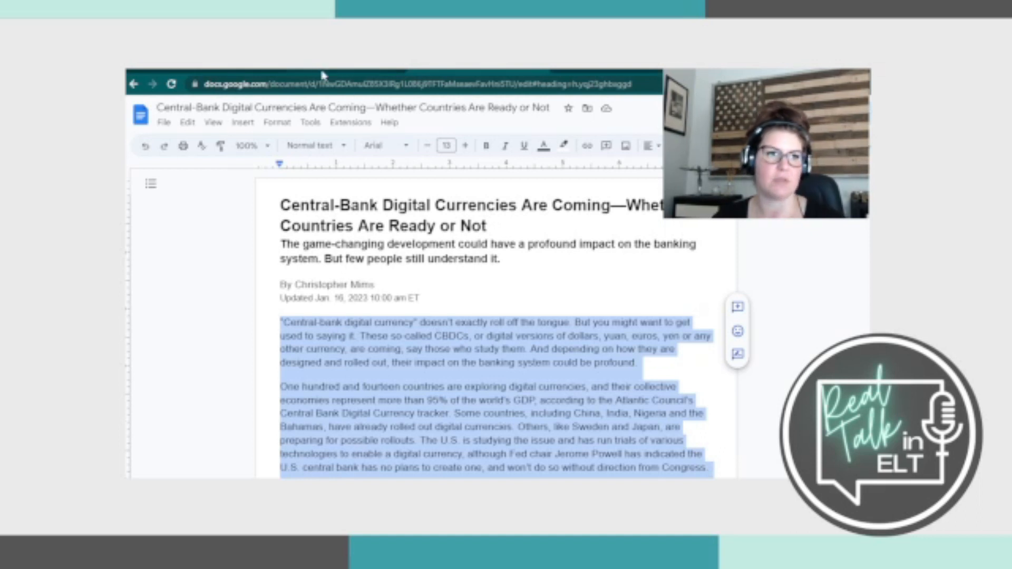
click(219, 71)
click(377, 372)
key(ctrl+v)
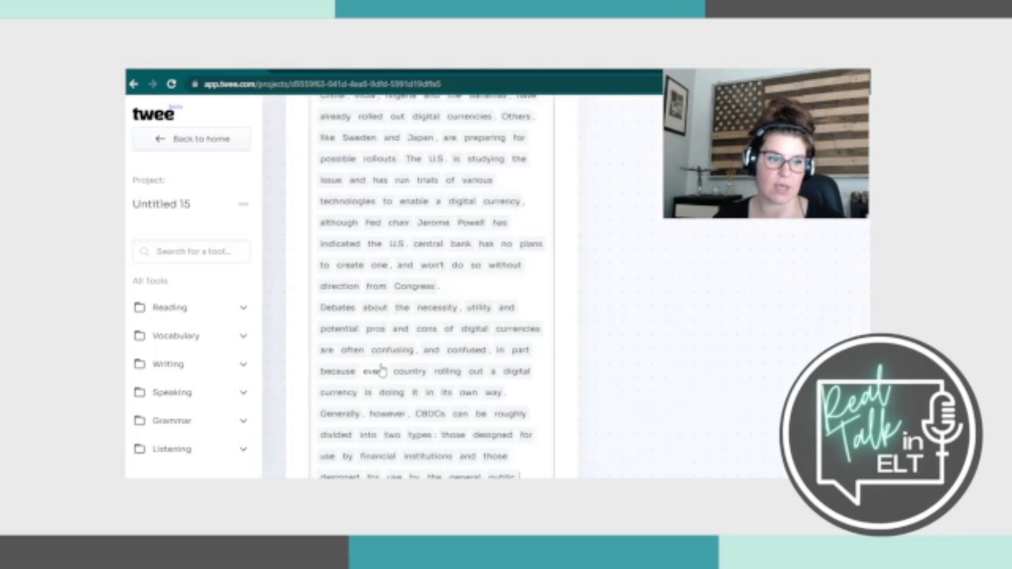
scroll(416, 293, up, 4)
scroll(415, 300, up, 5)
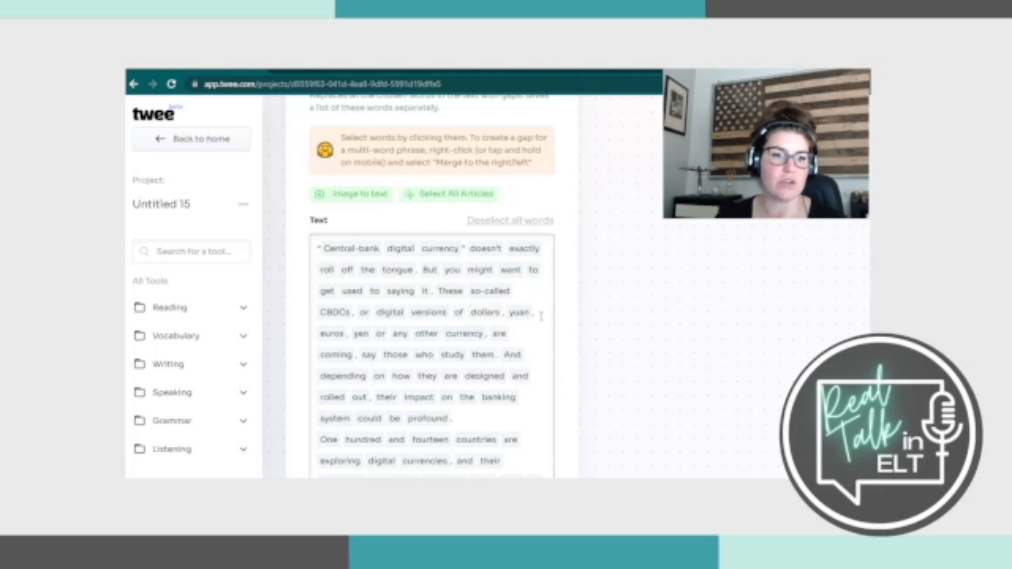
Mark the words yuan, profound and China in the article text as gaps.
click(518, 319)
click(517, 315)
scroll(508, 343, down, 3)
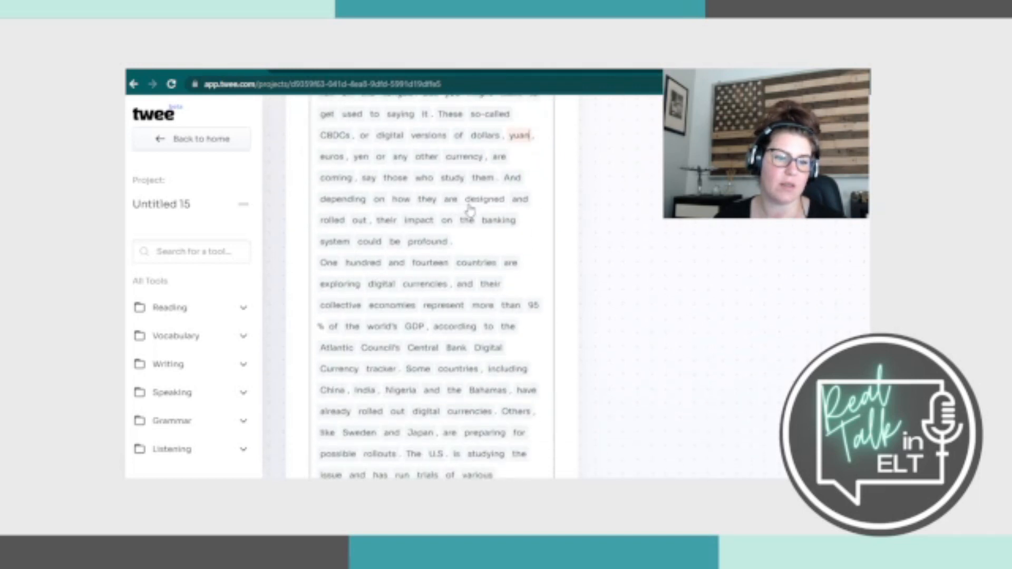
click(442, 245)
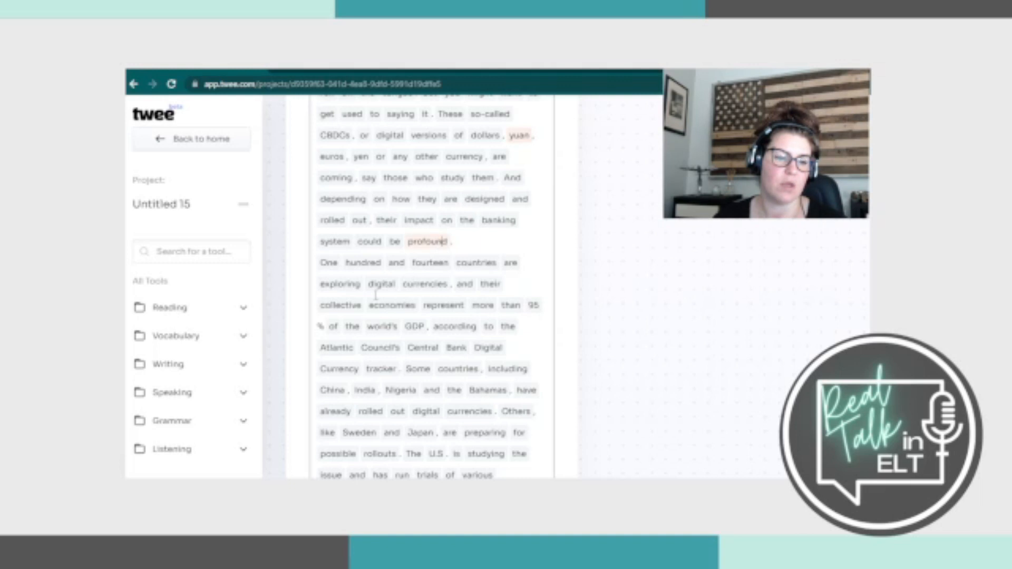
scroll(376, 295, down, 2)
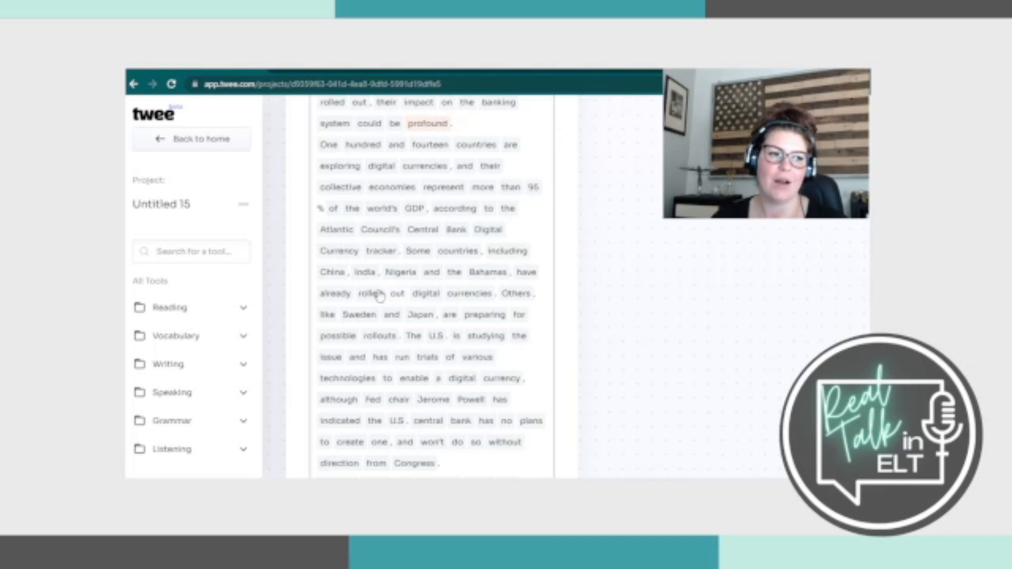
click(333, 273)
scroll(462, 331, down, 1)
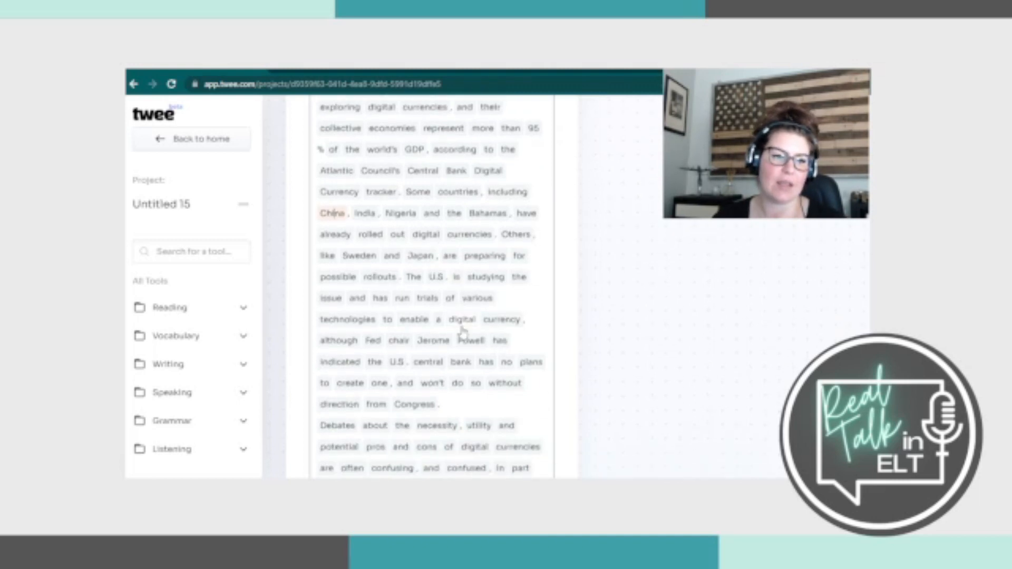
Mark various, Debates and roughly as gaps as well, and generate the fill-in-the-gap exercise.
click(479, 298)
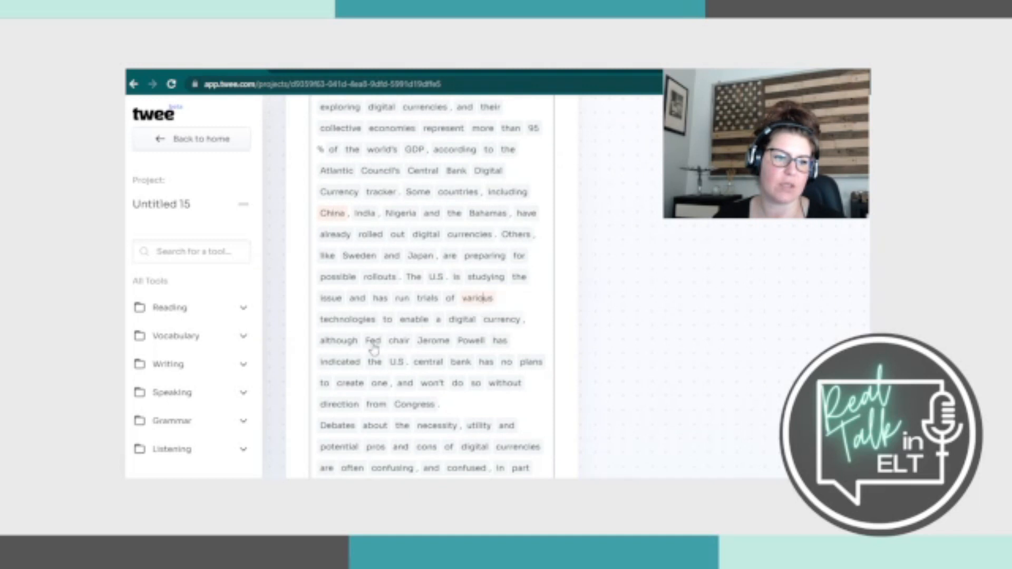
scroll(355, 350, down, 2)
click(350, 316)
scroll(493, 352, down, 2)
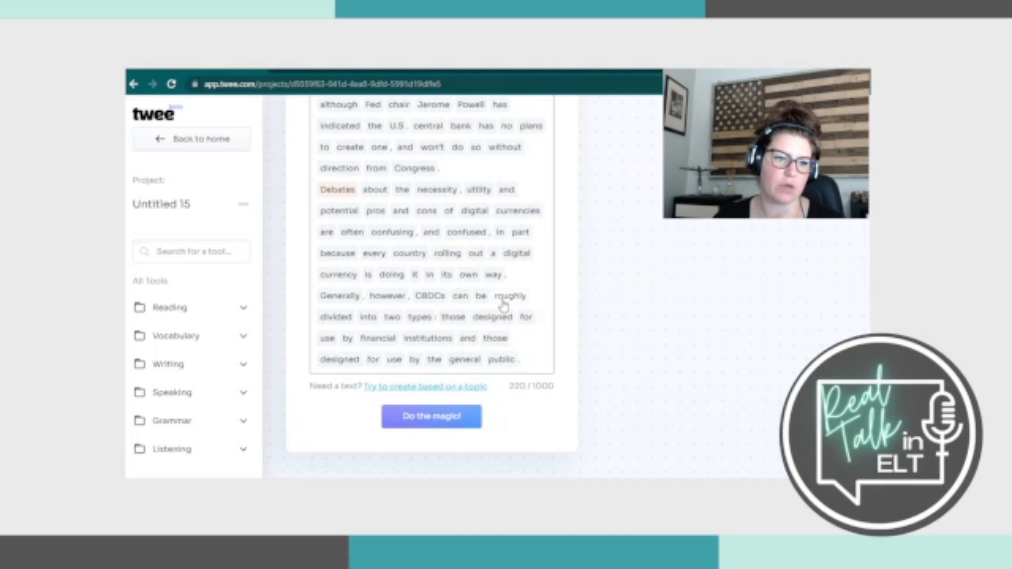
click(506, 299)
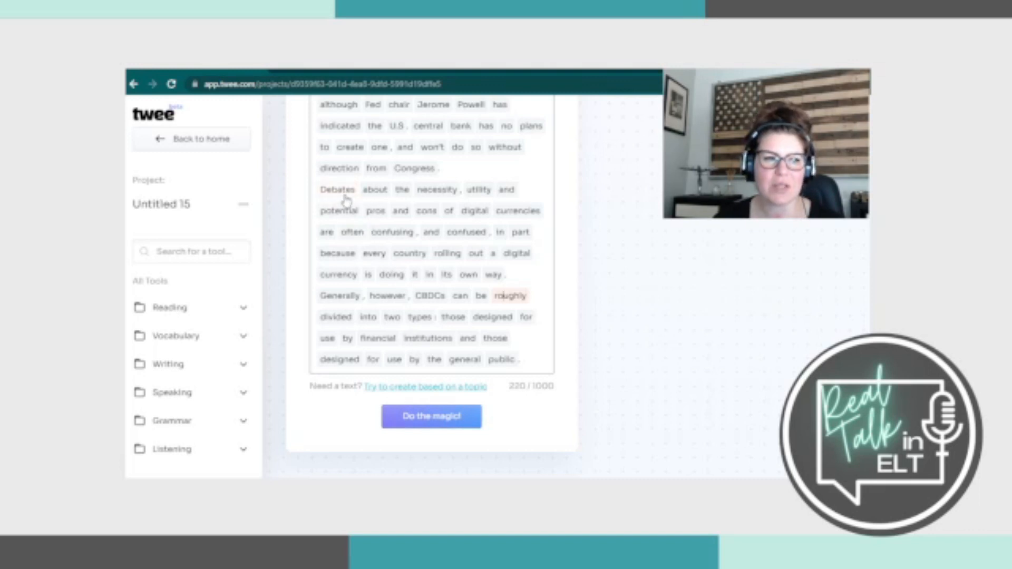
click(452, 424)
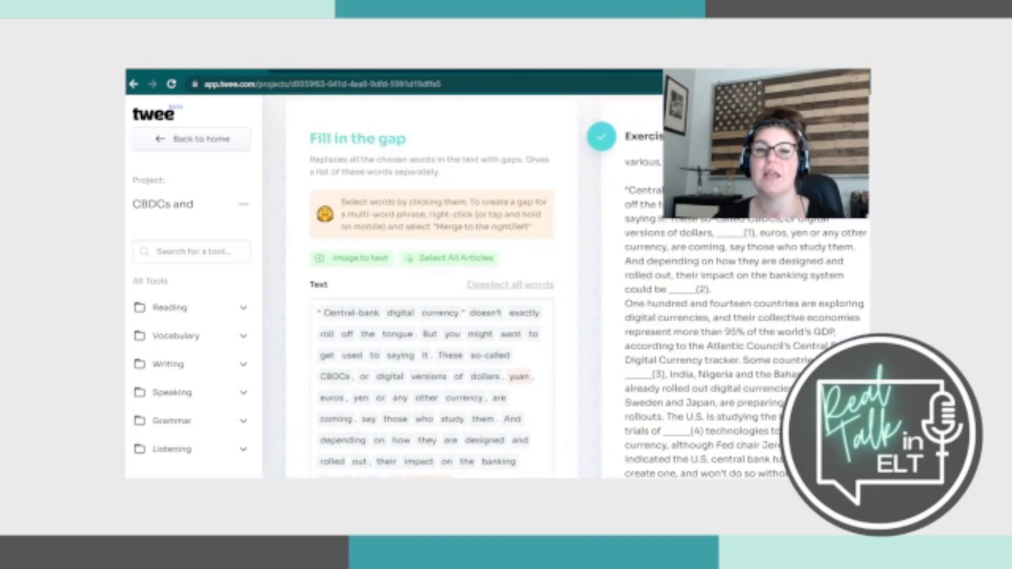
Examine the generated gap exercise, including its word list, the numbered gaps and the correct answers.
scroll(761, 241, up, 1)
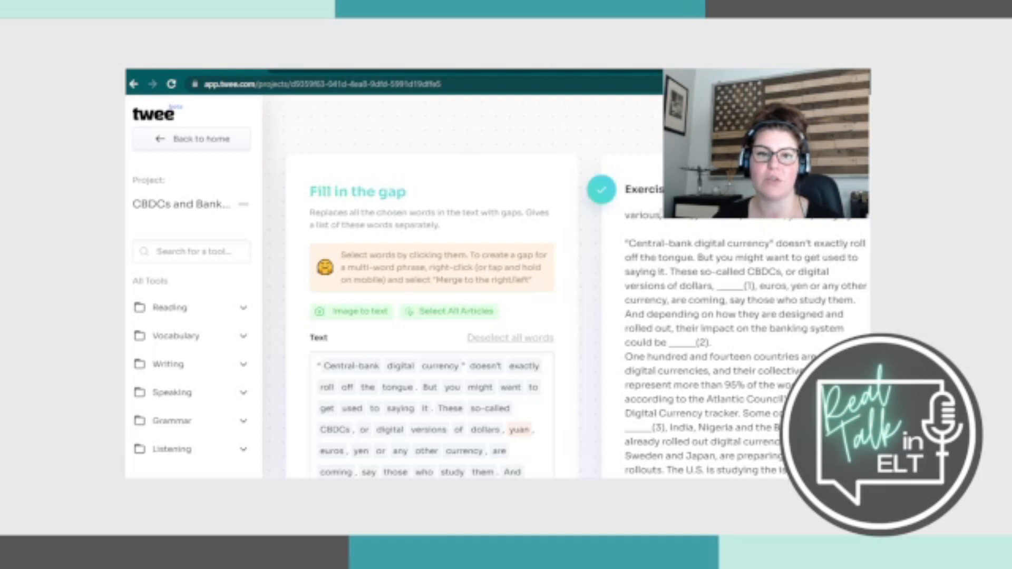
drag(626, 214, 864, 220)
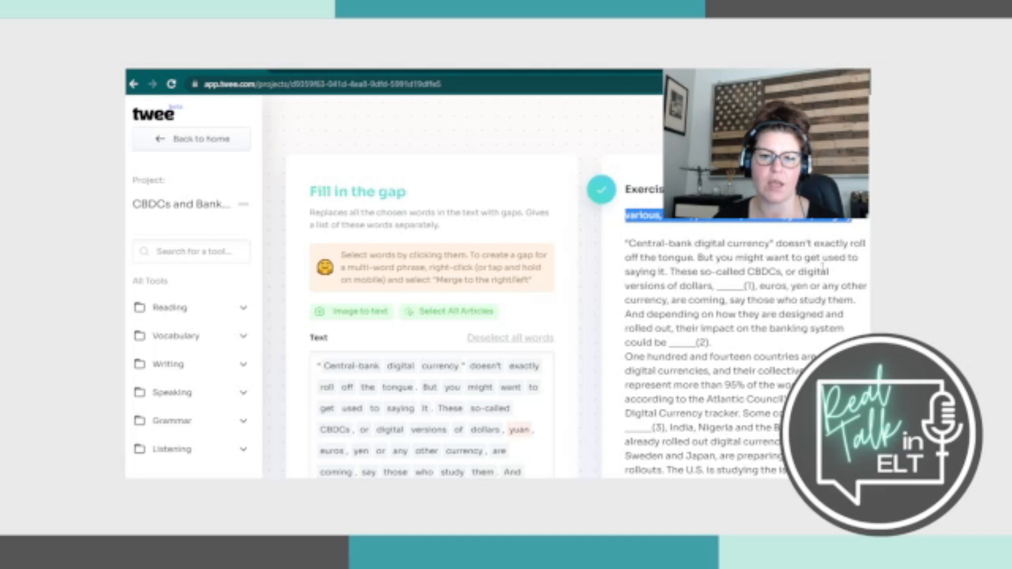
click(823, 266)
scroll(807, 279, down, 1)
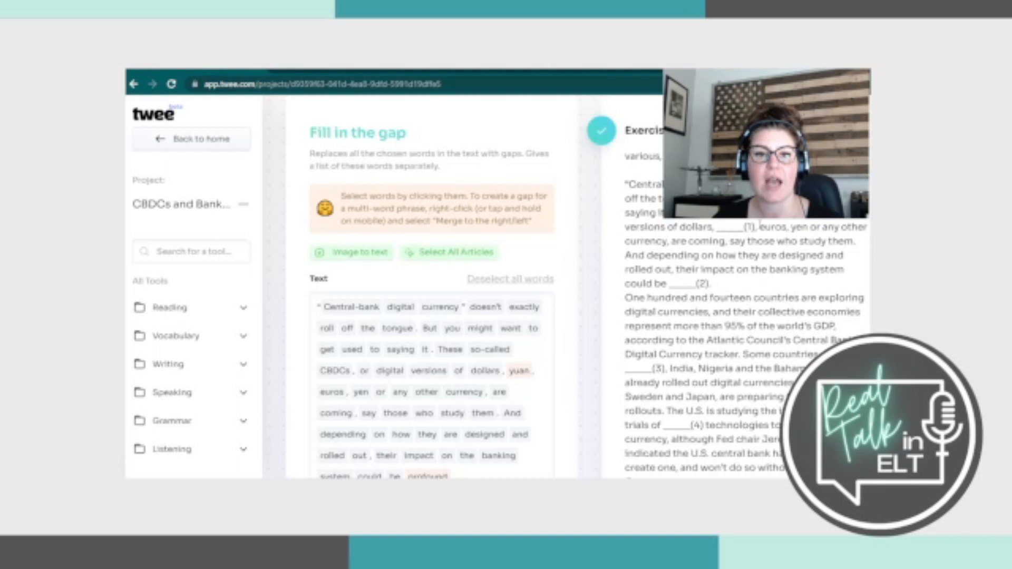
scroll(744, 352, down, 3)
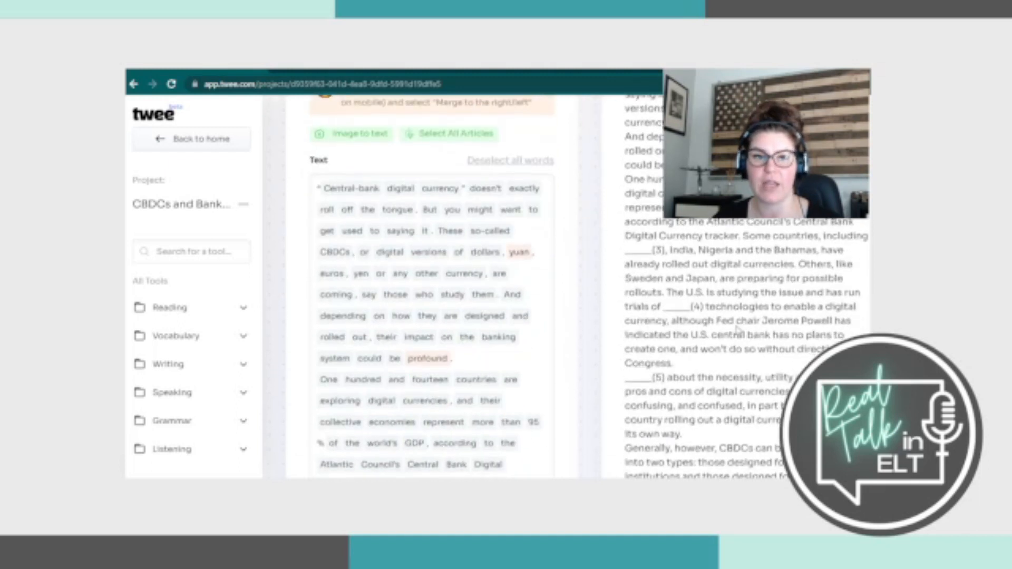
scroll(736, 331, down, 7)
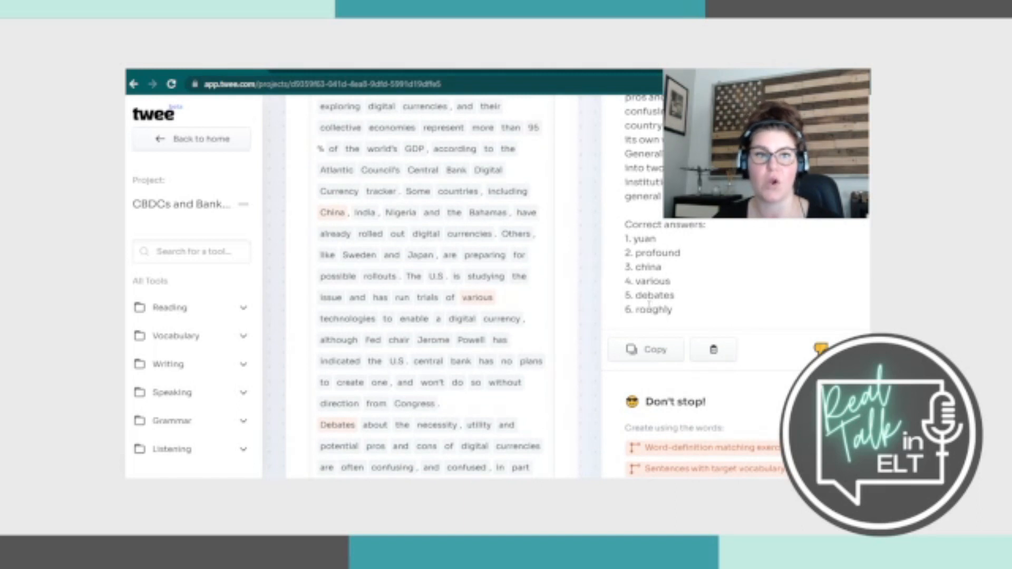
scroll(367, 271, up, 7)
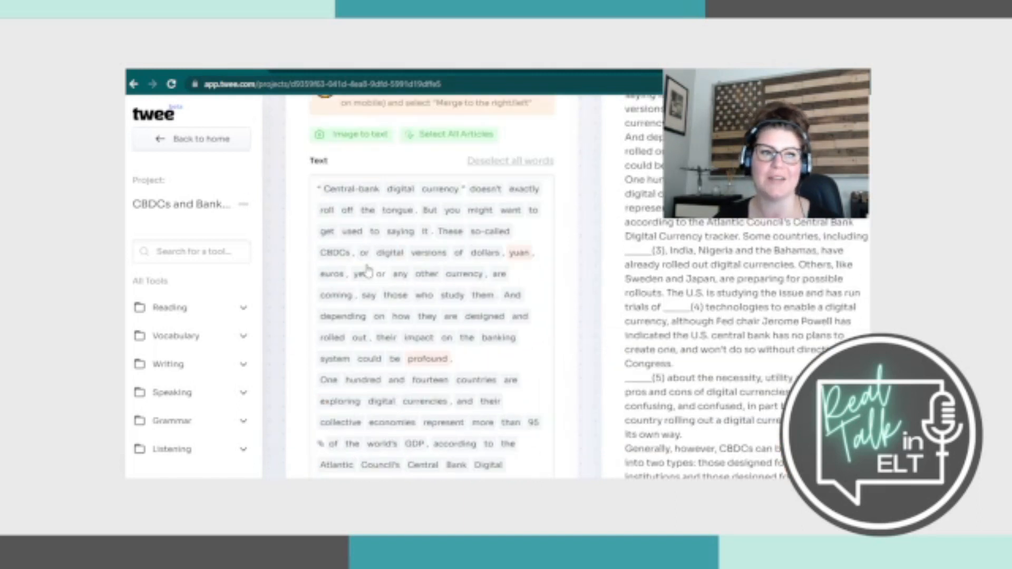
Return to the vocabulary tools and open the word-definition matching exercise creator with its word entry ready for input.
click(133, 84)
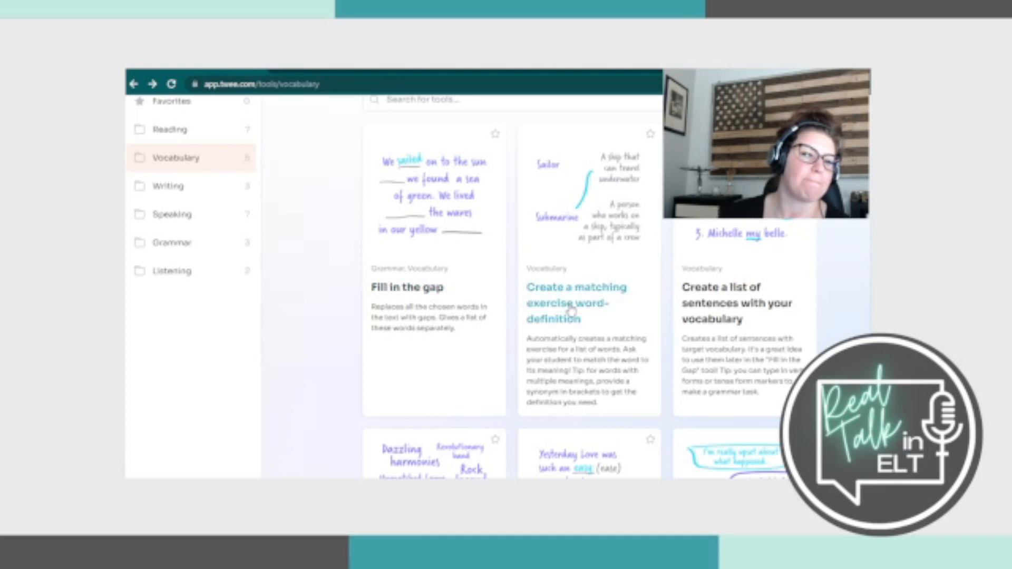
click(572, 311)
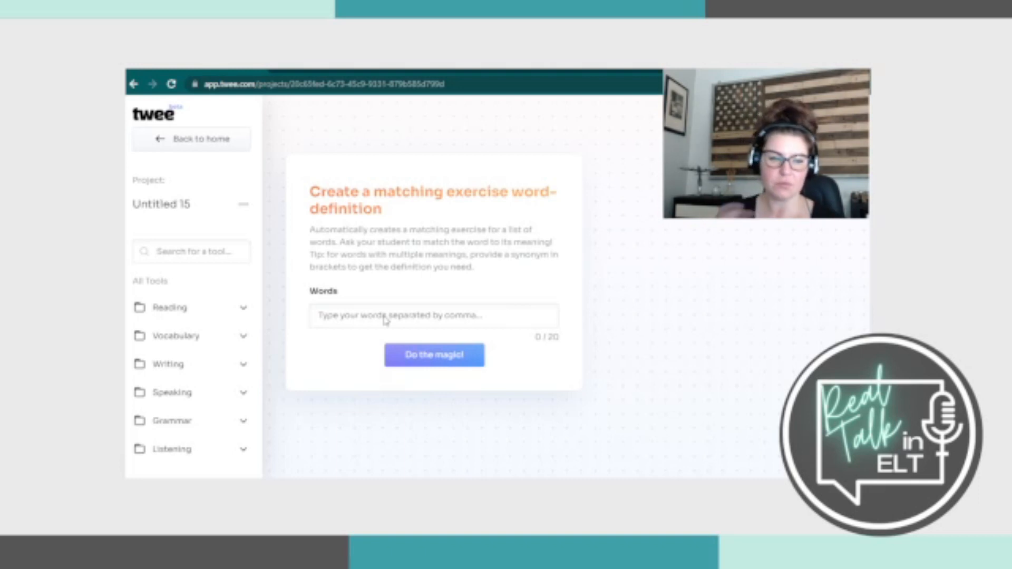
click(385, 322)
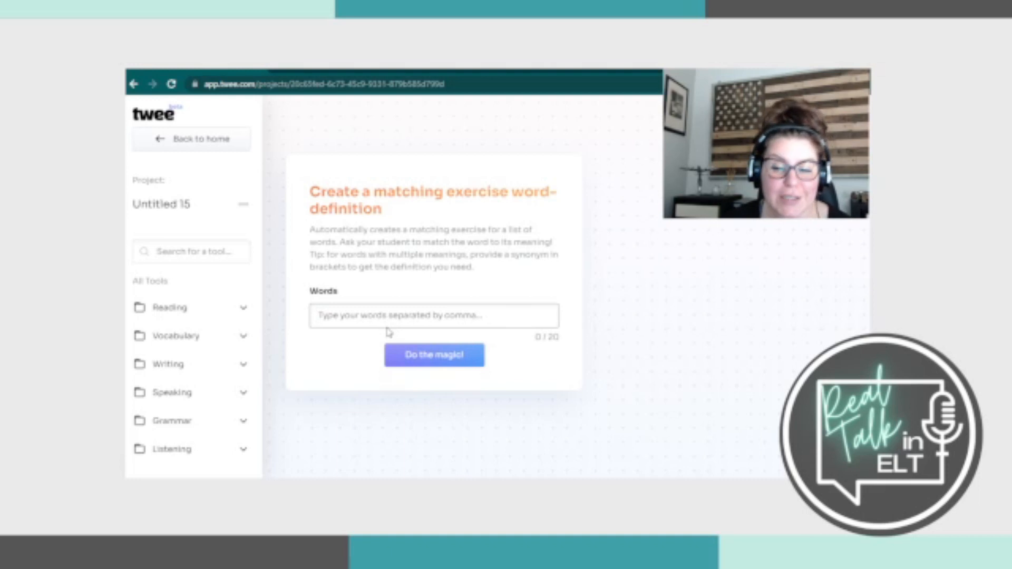
Add the words faucet and freezer to the matching exercise's word list.
text(fuacet)
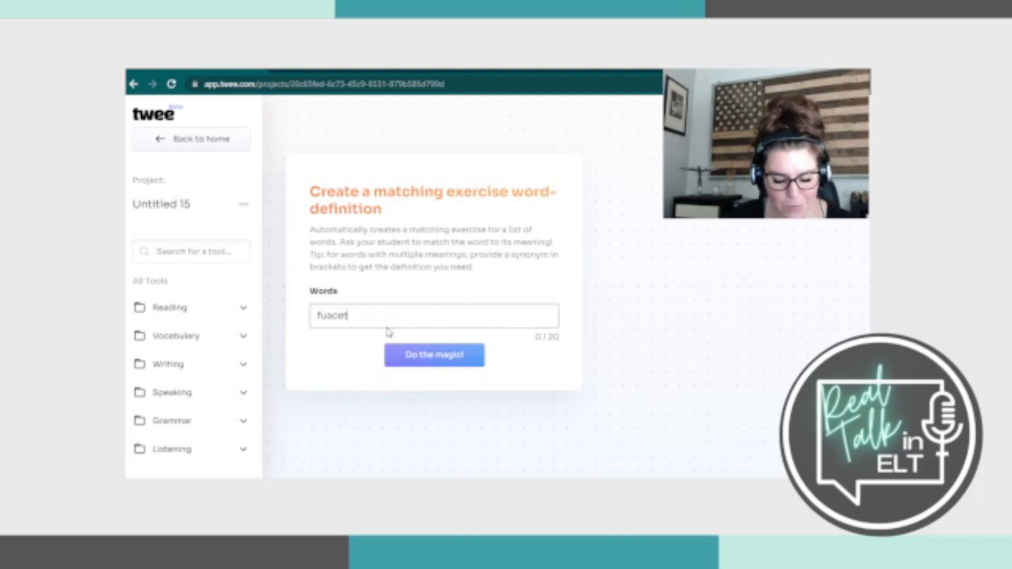
key(BackSpace)
key(BackSpace)
key(BackSpace)
key(BackSpace)
key(BackSpace)
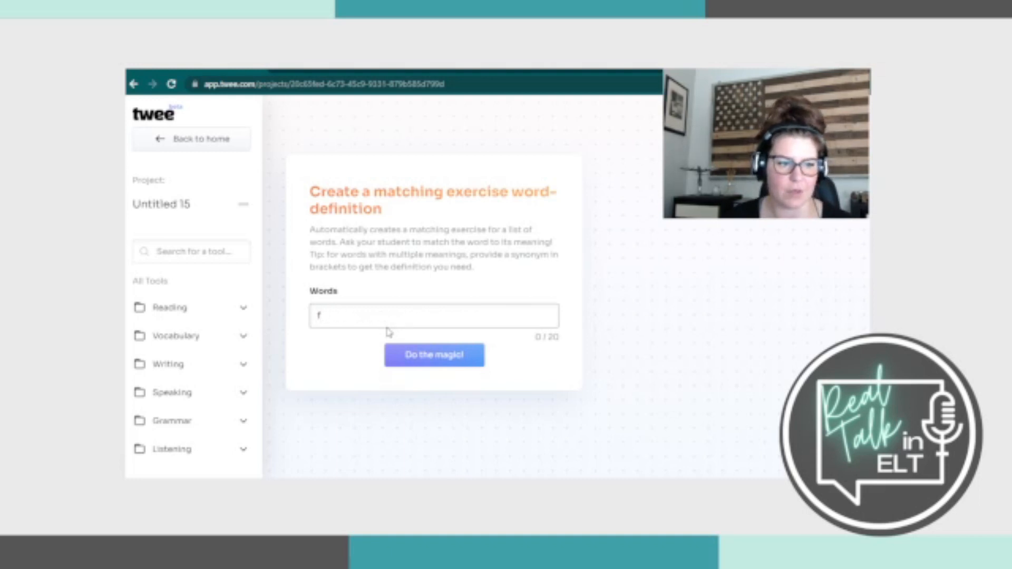
text(aucet)
key(Return)
text(freezer)
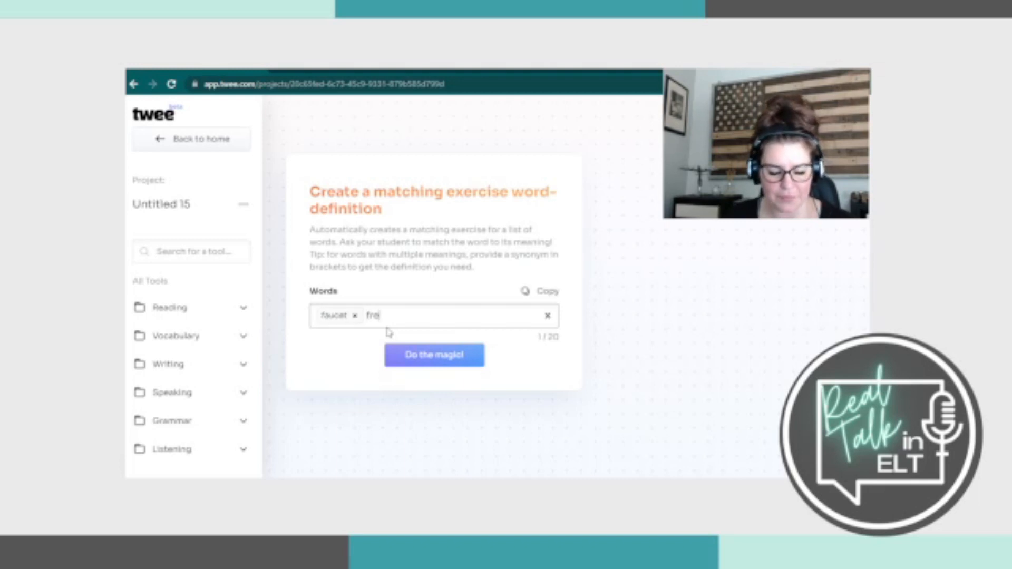
key(Return)
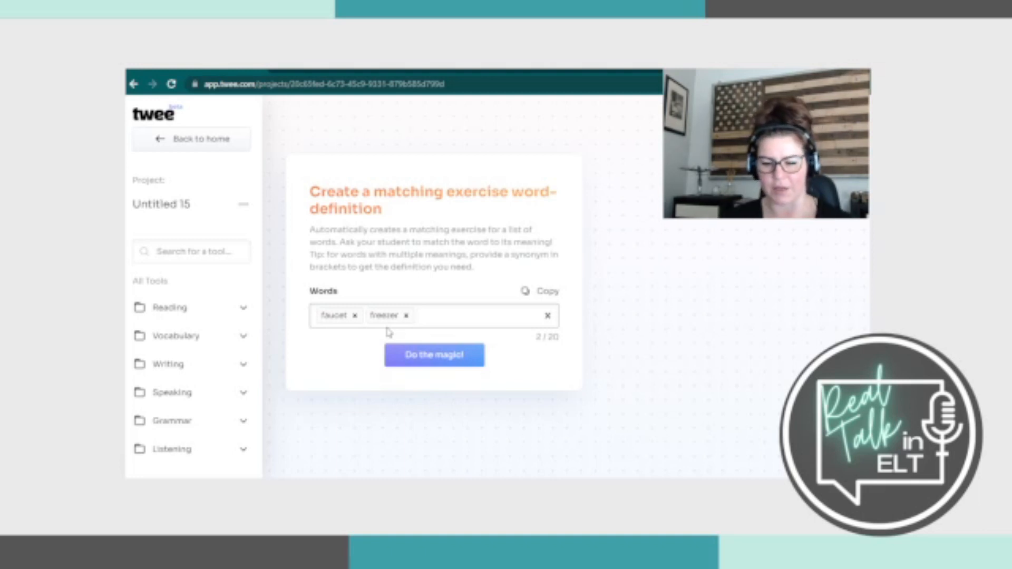
Add sink, microwave and cabinet as separate entries in the matching exercise's word list.
text(sink)
key(Return)
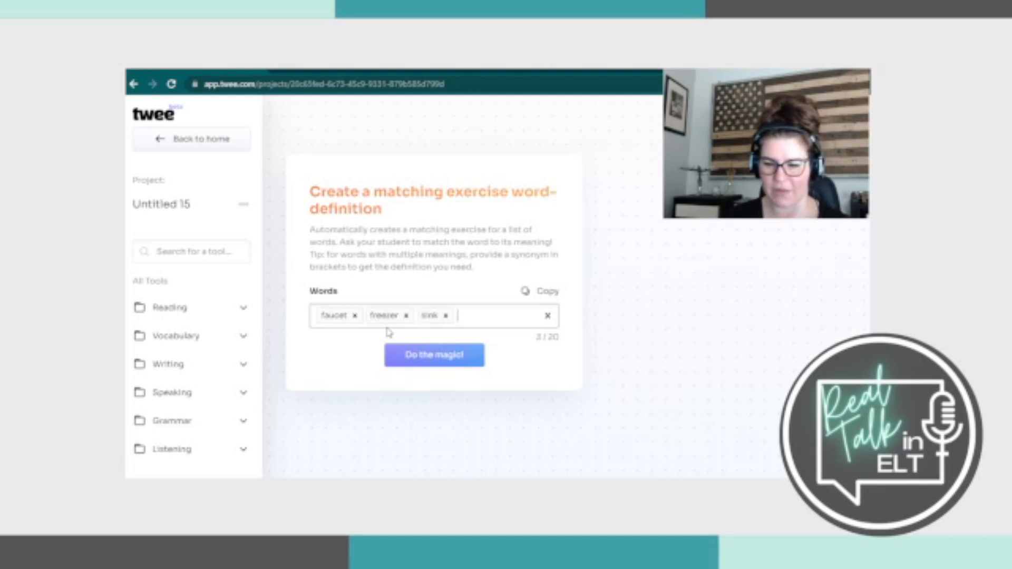
text(microwave)
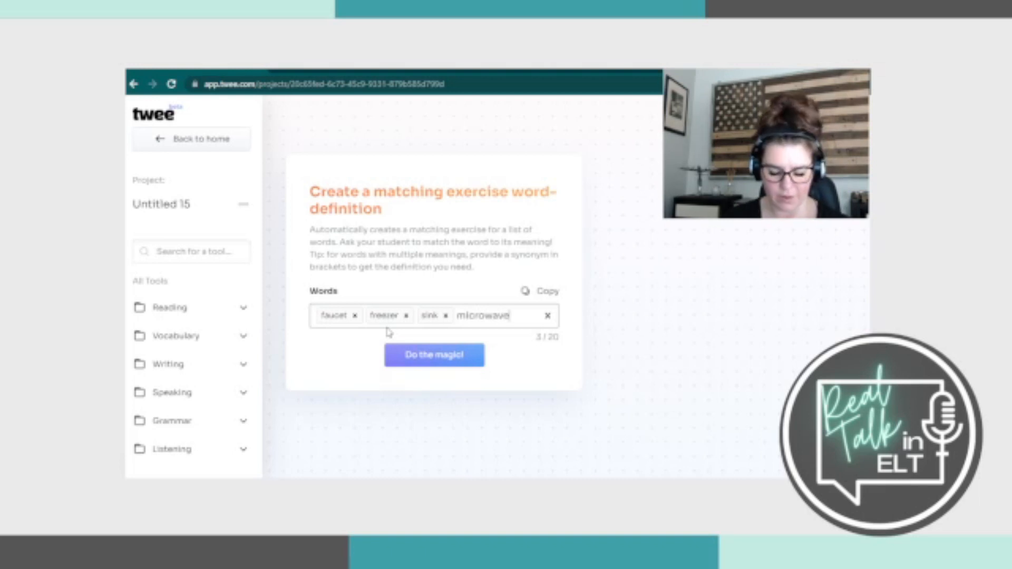
key(Return)
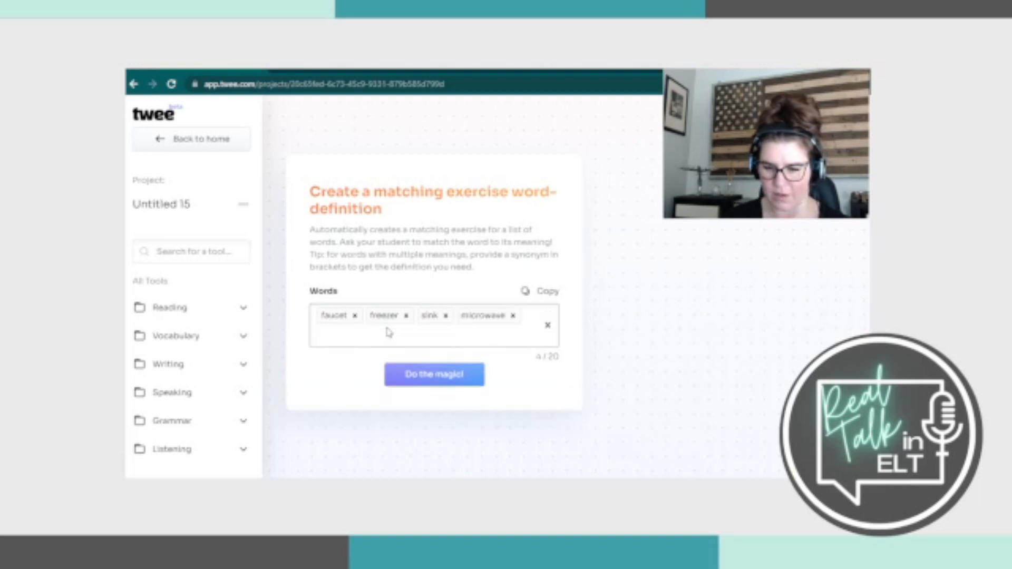
text(cabinet)
key(Return)
Add cupboard and stove as further entries in the matching exercise's word list.
text(s)
key(BackSpace)
text(cupb)
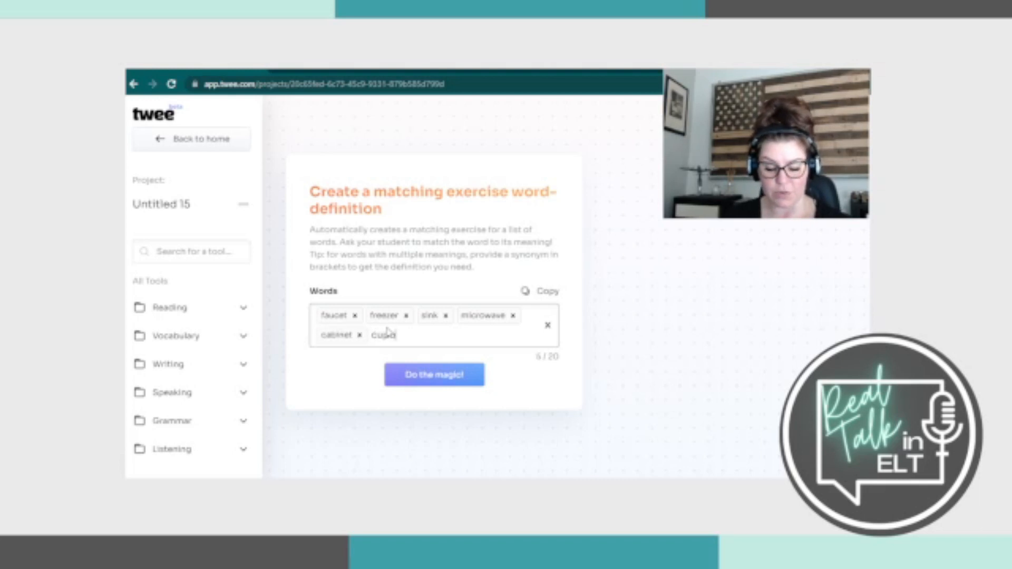
text(oard)
key(Return)
text(stove)
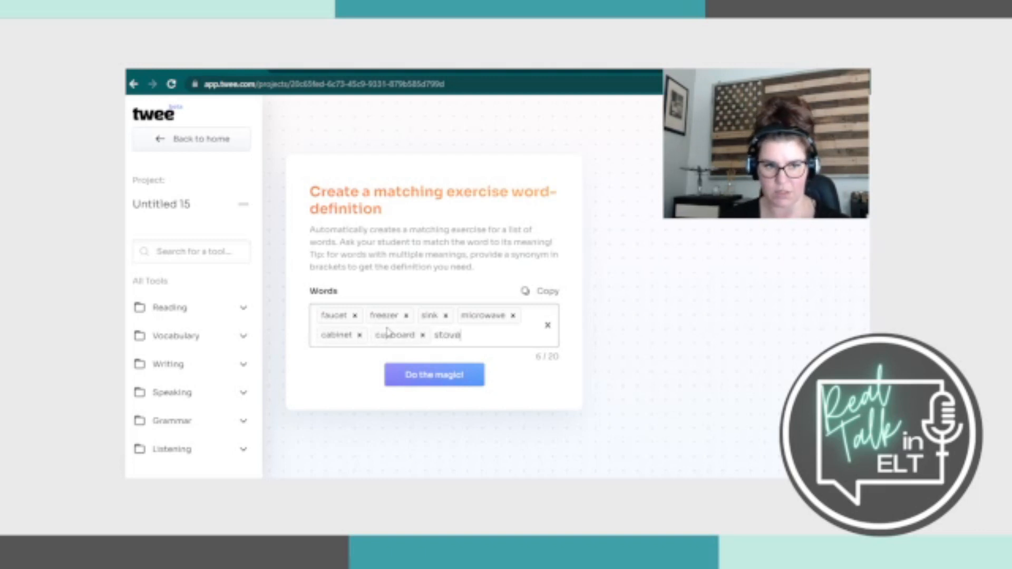
key(Return)
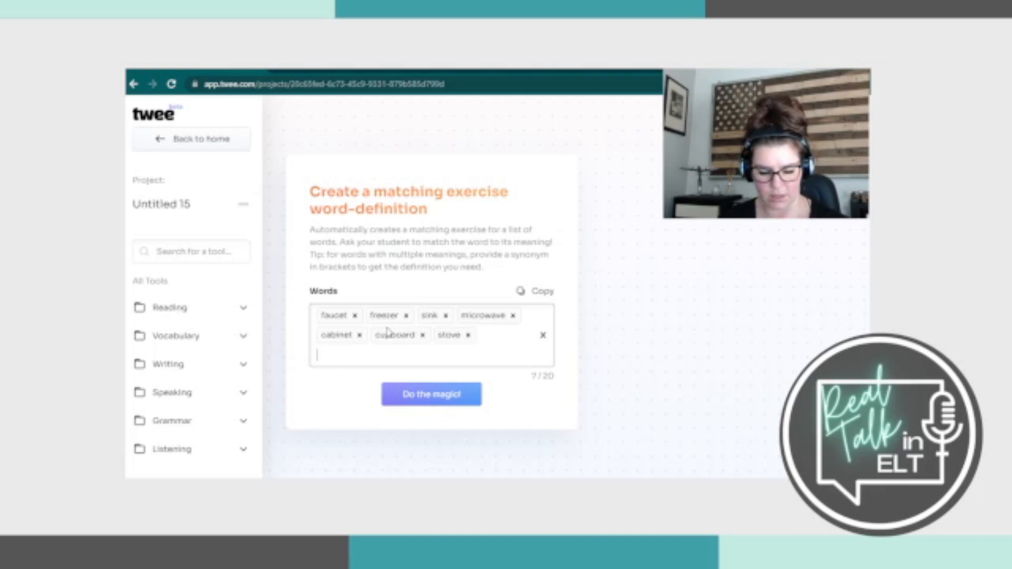
Add oven and counter to the word list and generate the word-definition matching exercise.
text(oven)
key(Return)
text(counter)
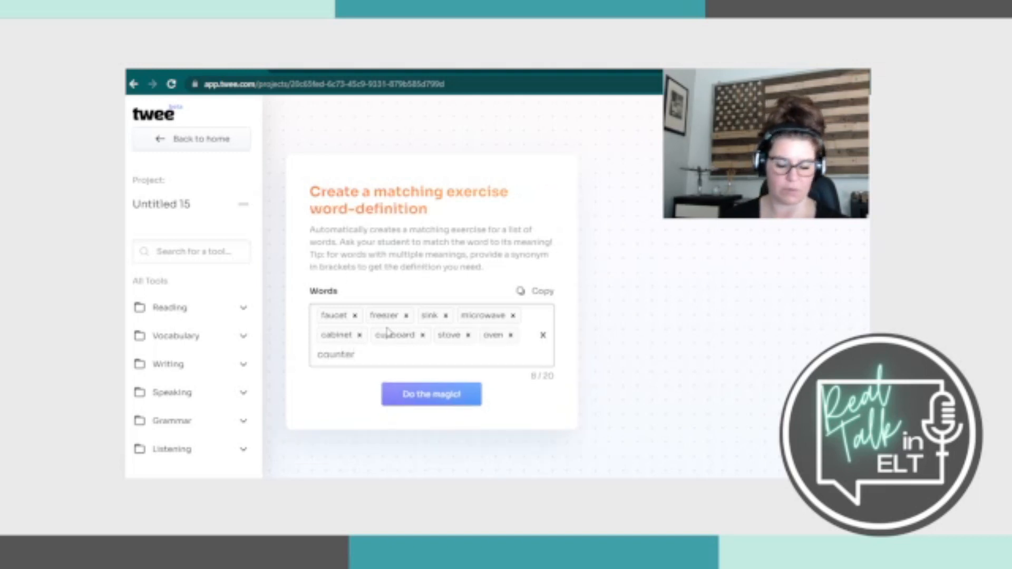
key(Return)
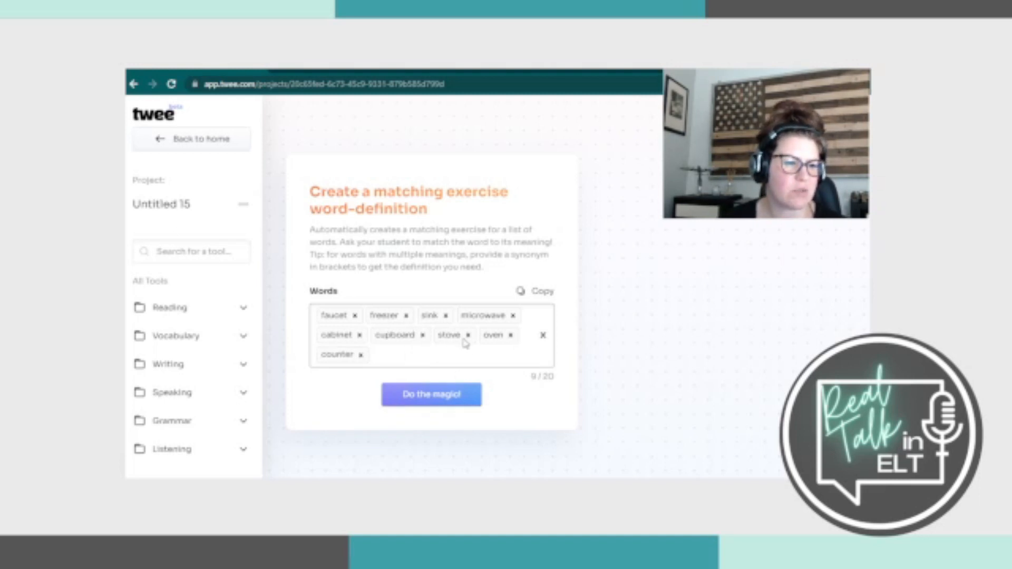
click(445, 404)
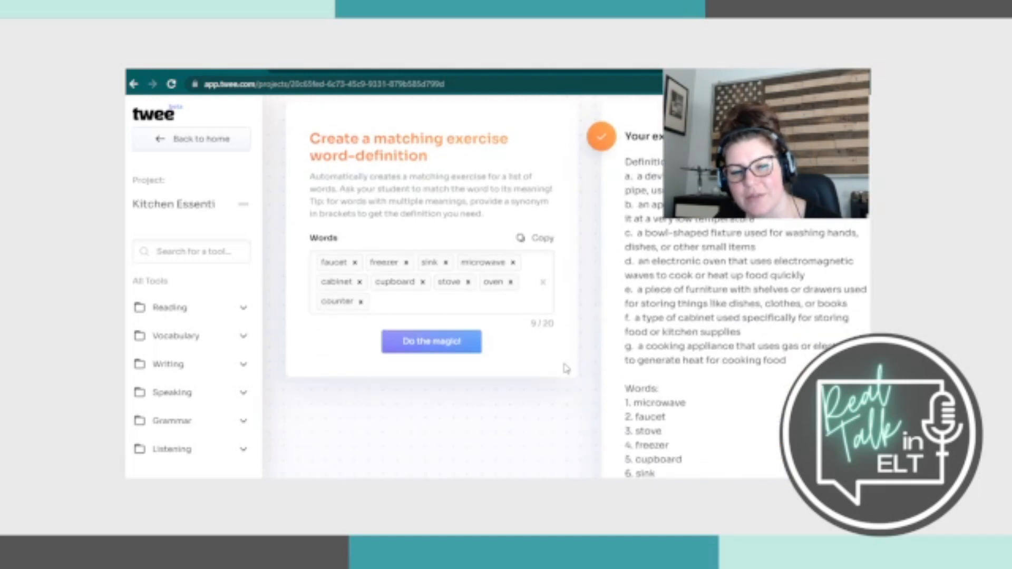
Review the generated matching exercise's definitions, word list and correct matches.
scroll(679, 301, down, 3)
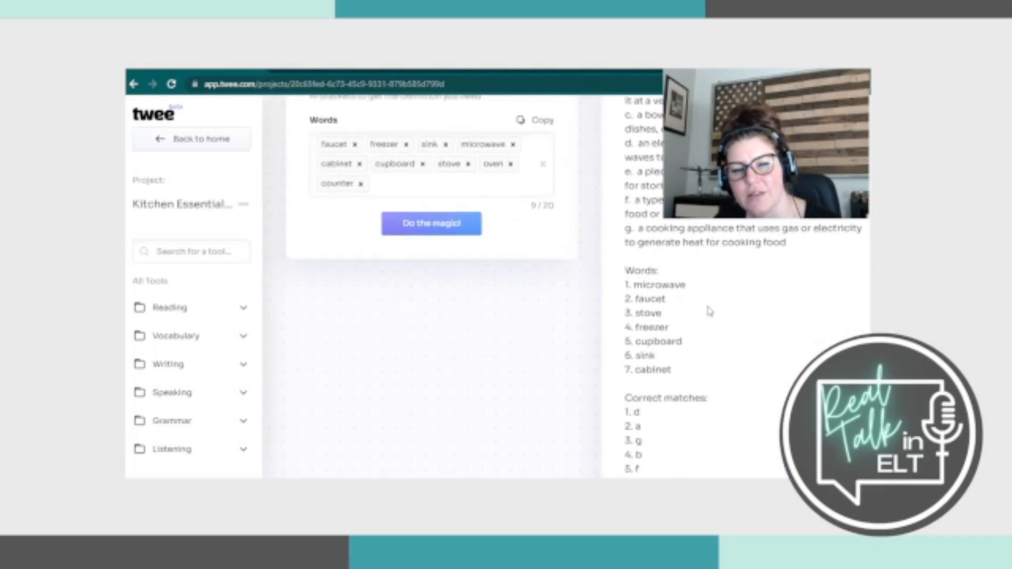
scroll(748, 315, up, 4)
scroll(690, 416, down, 2)
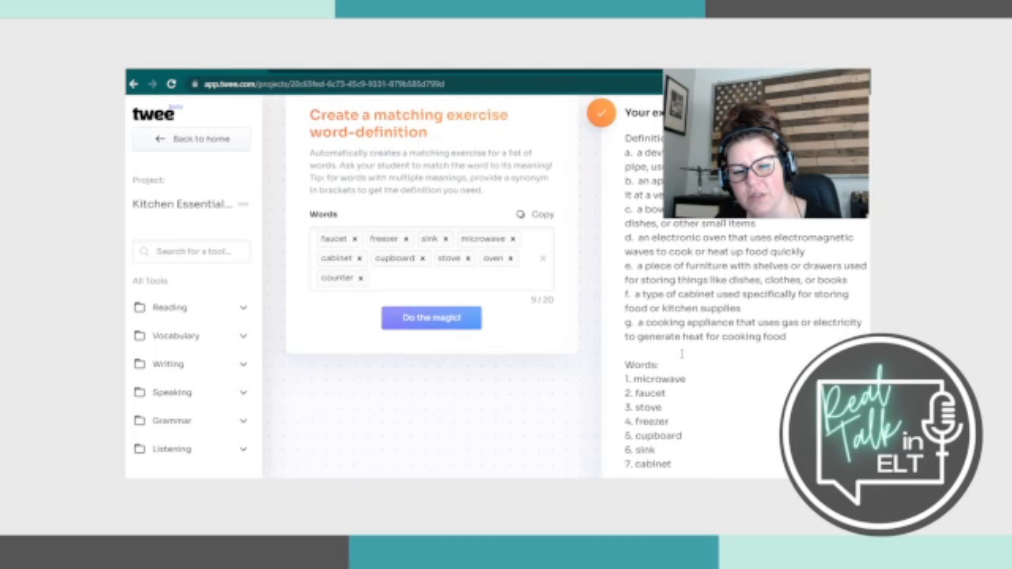
Compare the generated matching exercise's answer key with its numbered words and lettered definitions.
scroll(682, 354, down, 5)
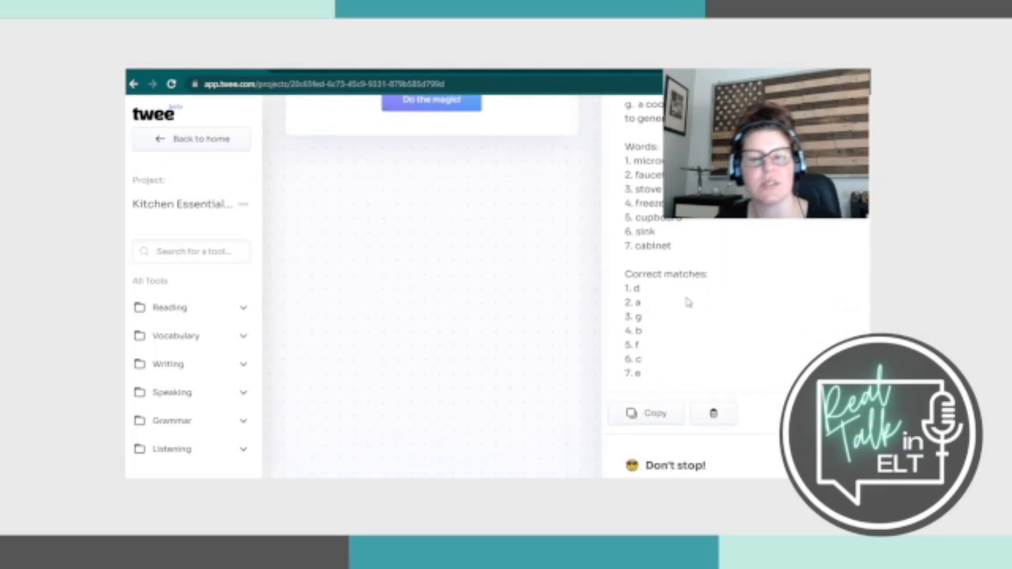
scroll(689, 301, up, 3)
scroll(701, 295, up, 3)
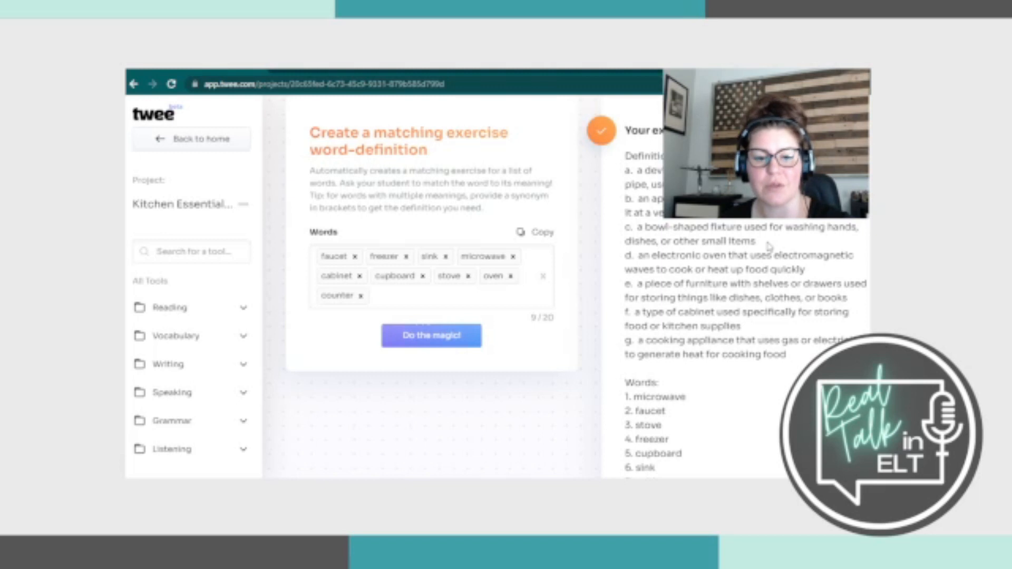
scroll(725, 242, down, 5)
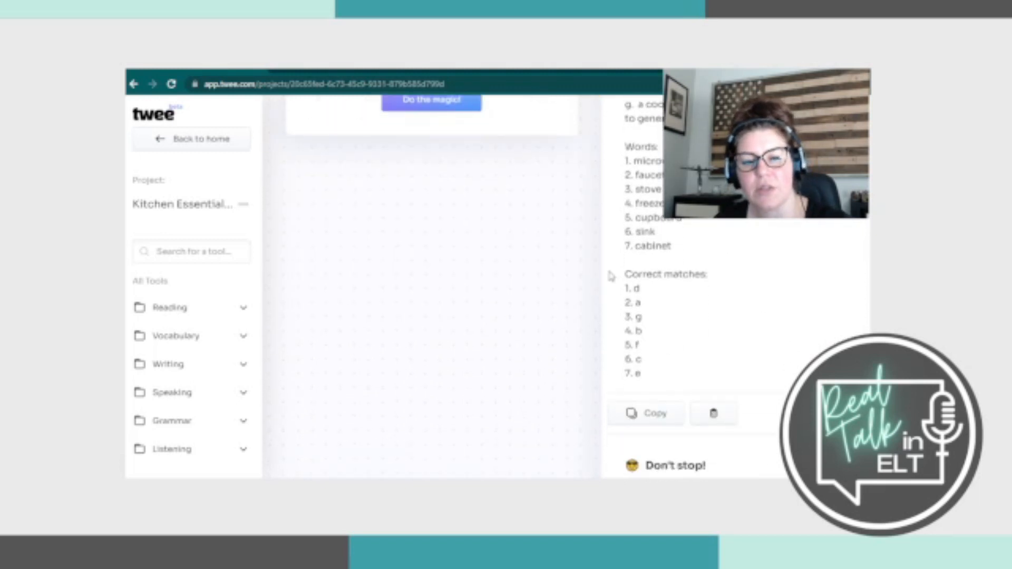
scroll(363, 311, up, 5)
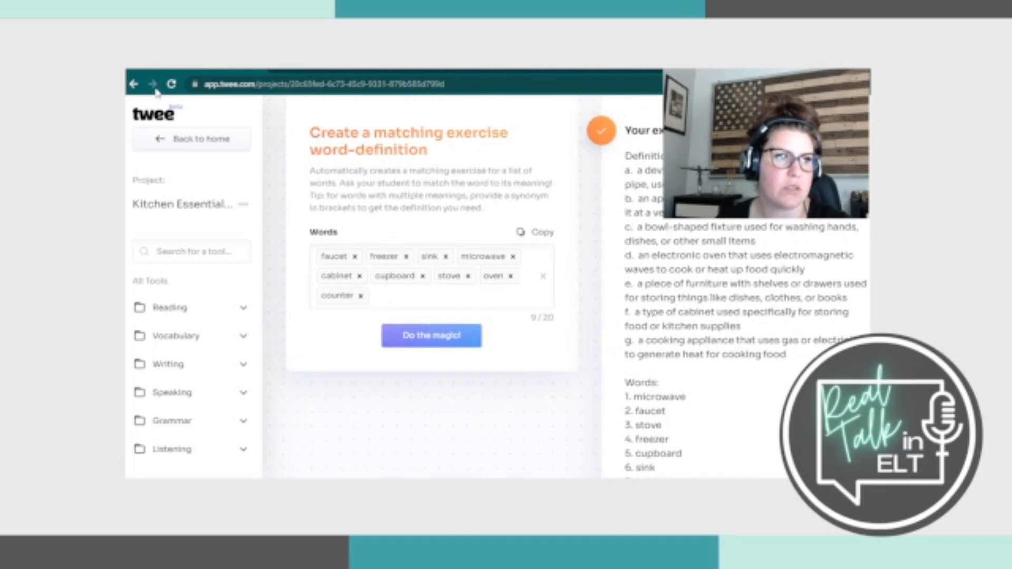
Start a new project with the "Create a list of sentences with your vocabulary" tool and add faucet as target vocabulary.
click(136, 84)
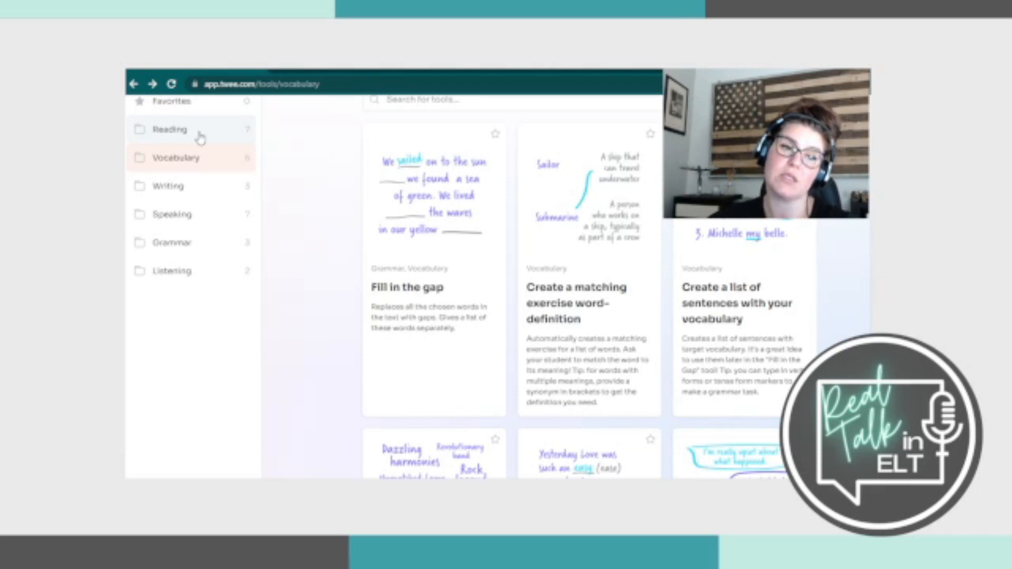
click(730, 326)
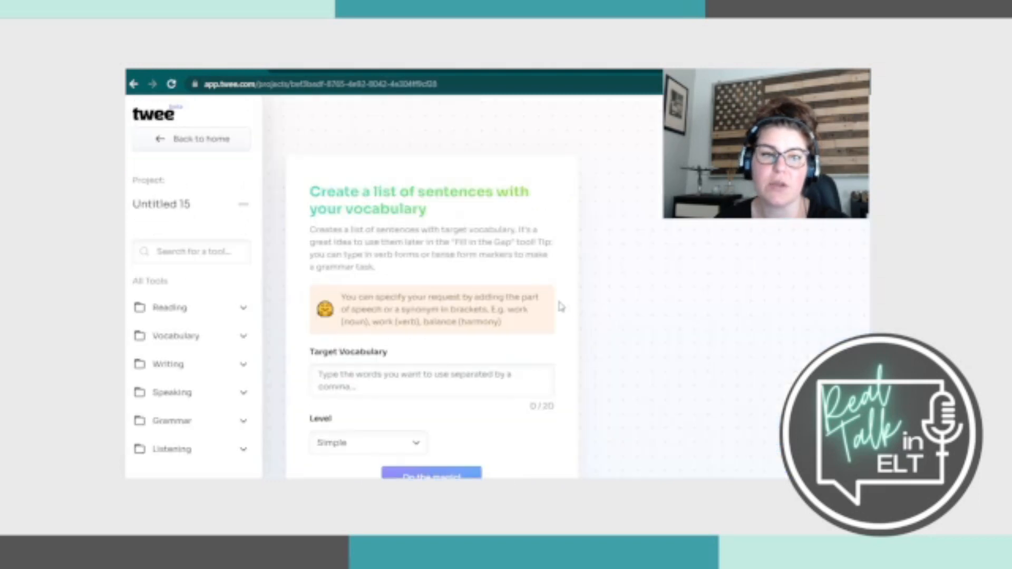
scroll(405, 279, down, 2)
click(357, 294)
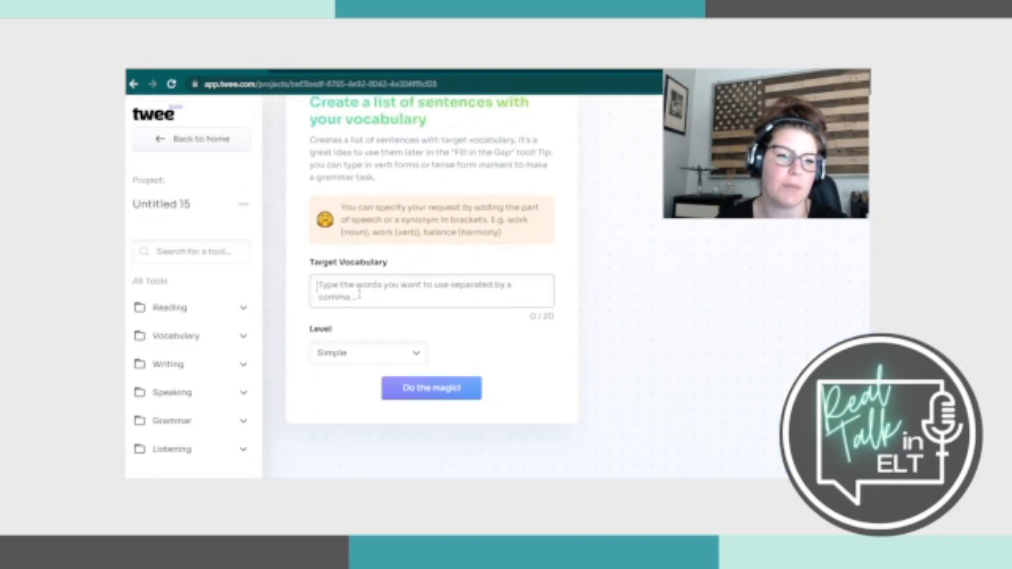
text(f)
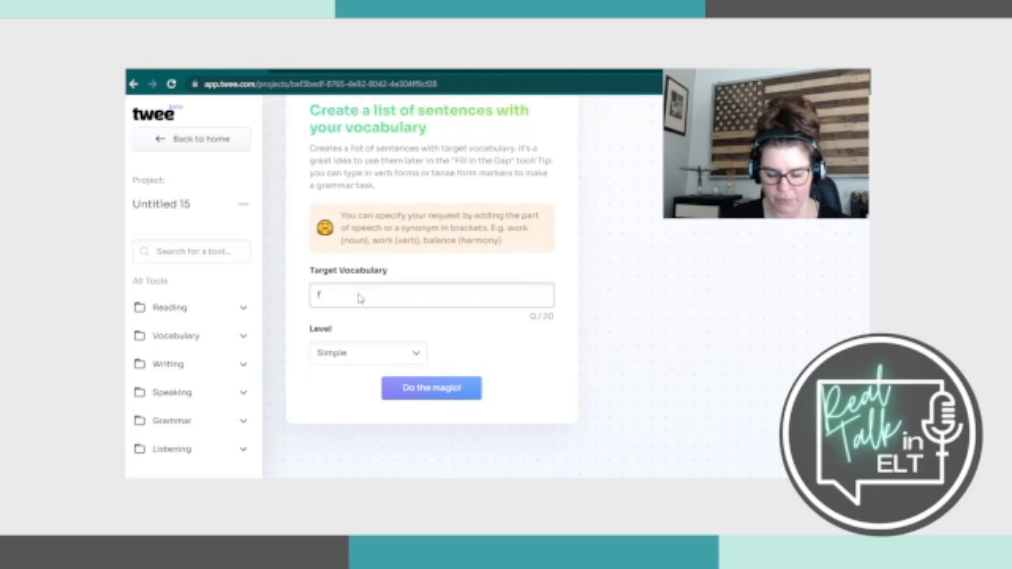
text(aucet)
key(Return)
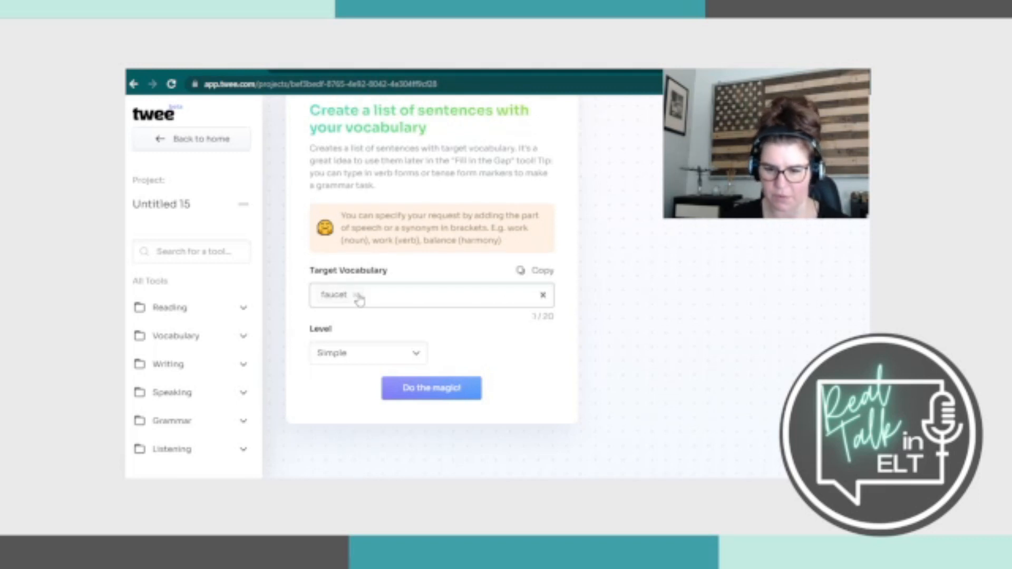
Add freezer, sink, cabinet and cupboard as separate entries in the sentence tool's target vocabulary.
text(freezer)
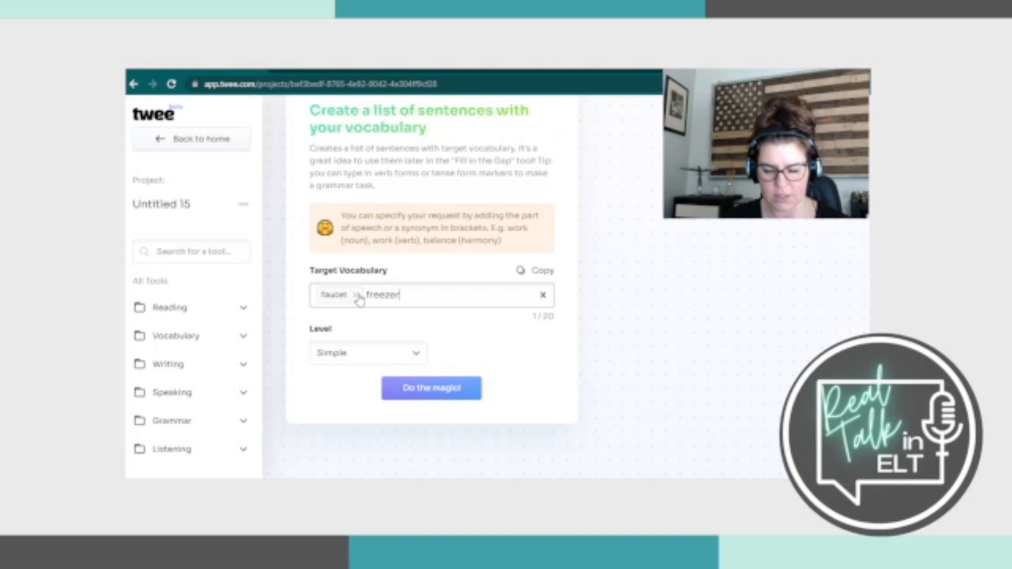
key(Return)
text(sink)
key(Return)
text(cabinet)
key(Return)
text(c)
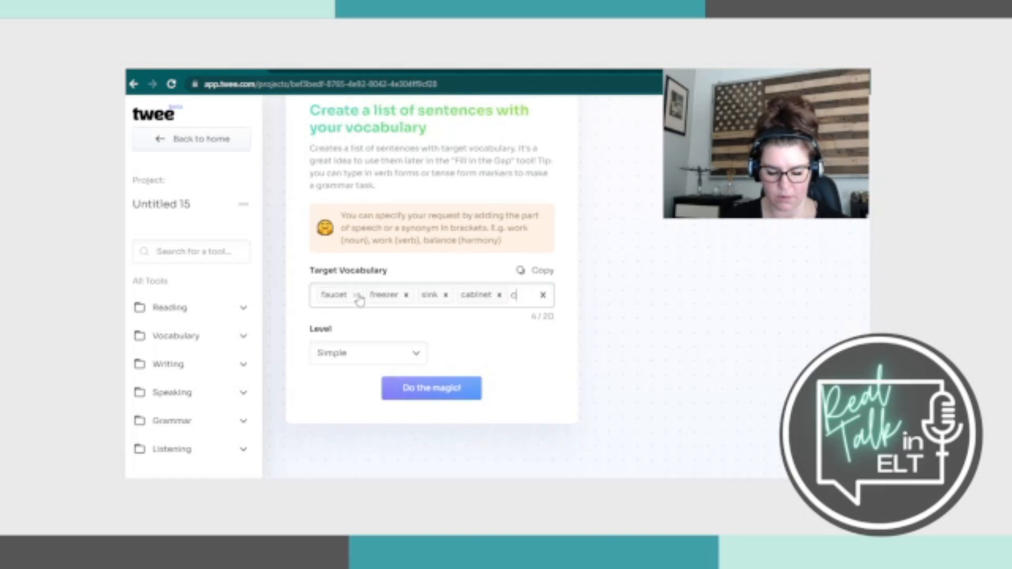
text(upboard)
key(Return)
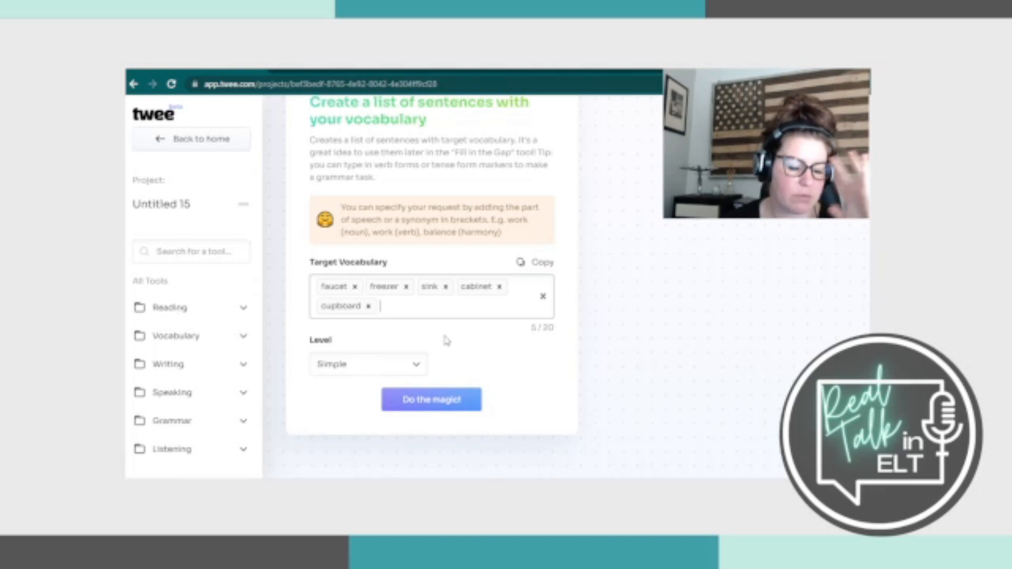
Keep the level at Simple and generate the list of sentences from the target vocabulary.
click(417, 367)
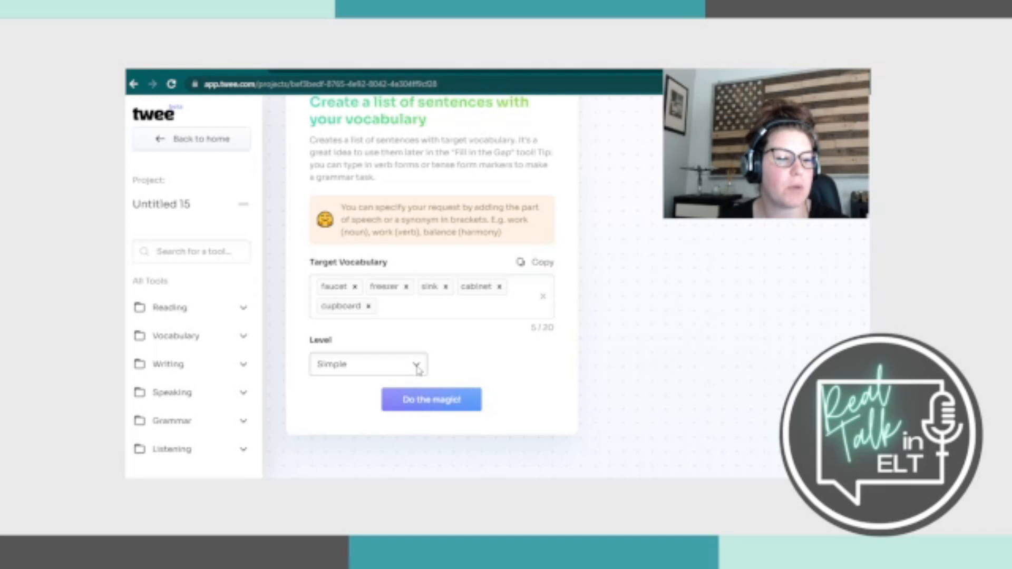
click(490, 363)
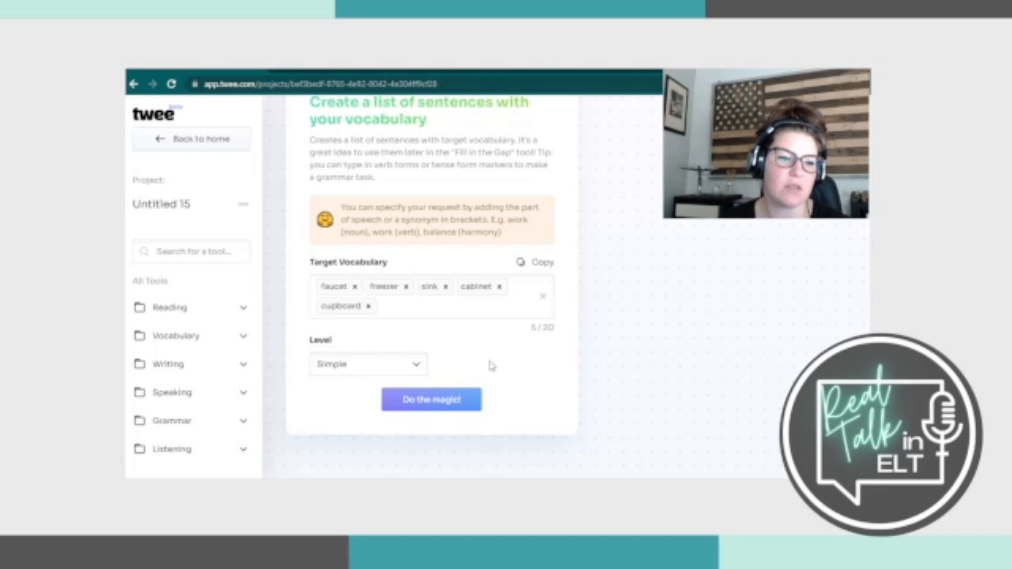
click(462, 405)
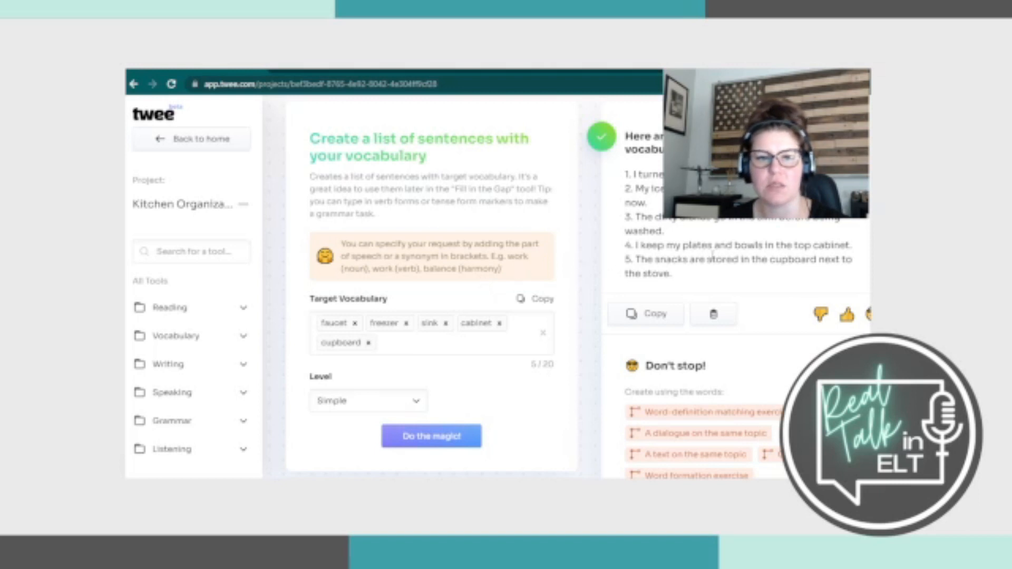
Set the level to Advanced and generate another list of sentences with the same target words.
scroll(709, 253, up, 1)
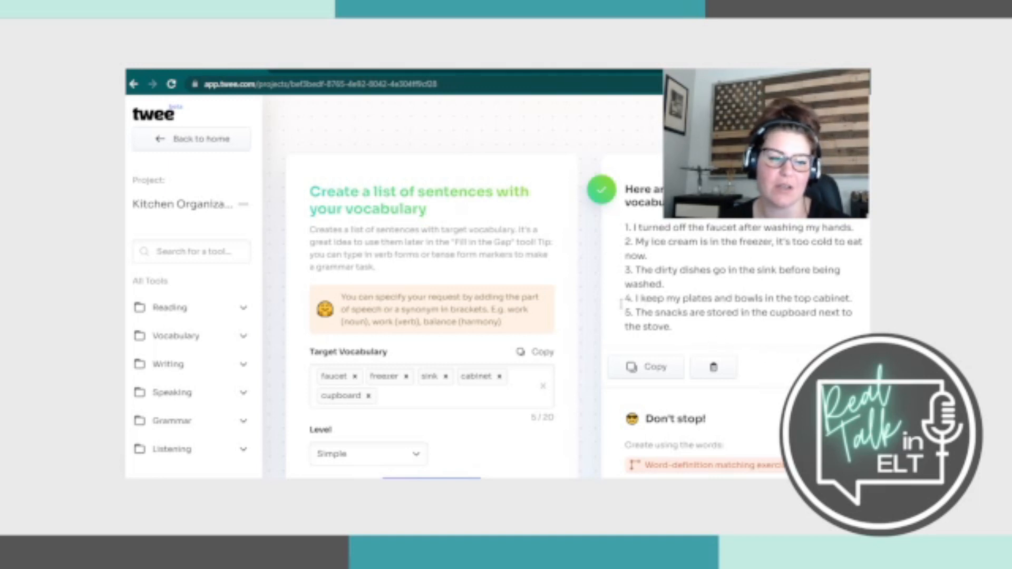
scroll(467, 306, down, 1)
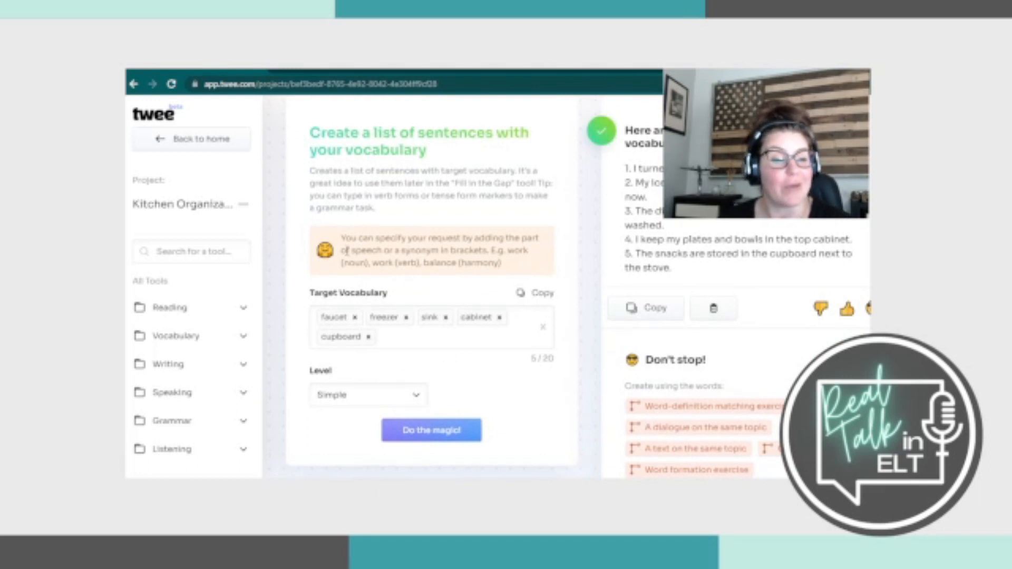
click(418, 399)
click(356, 430)
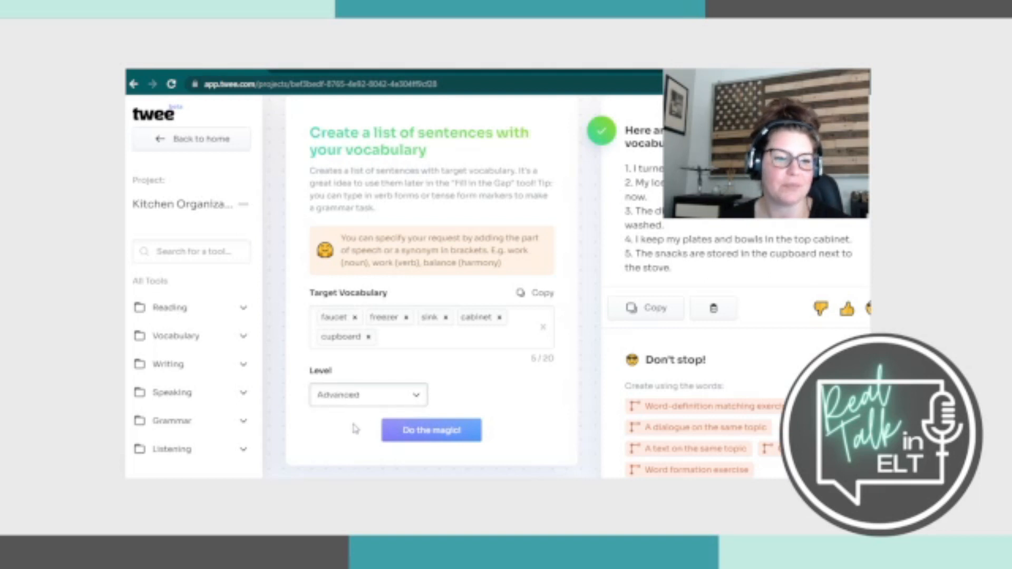
click(419, 430)
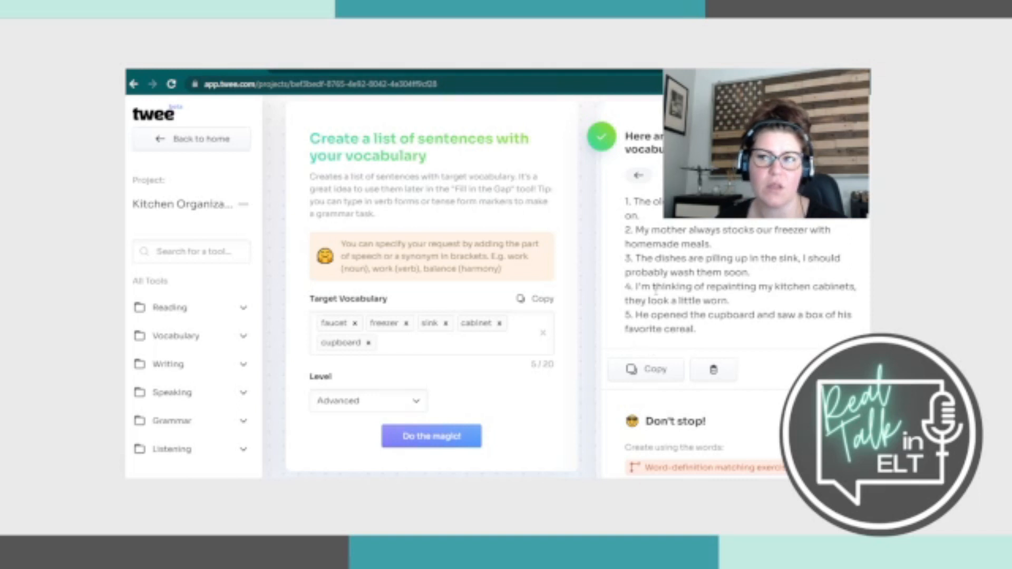
Return to the vocabulary tools and open "Essential vocabulary on the topic".
scroll(655, 290, up, 1)
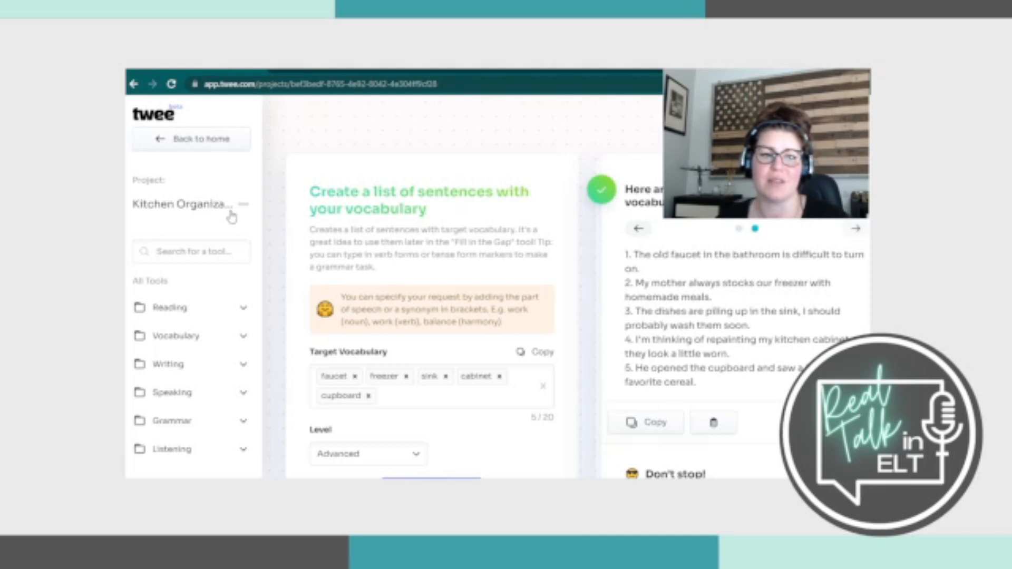
click(133, 84)
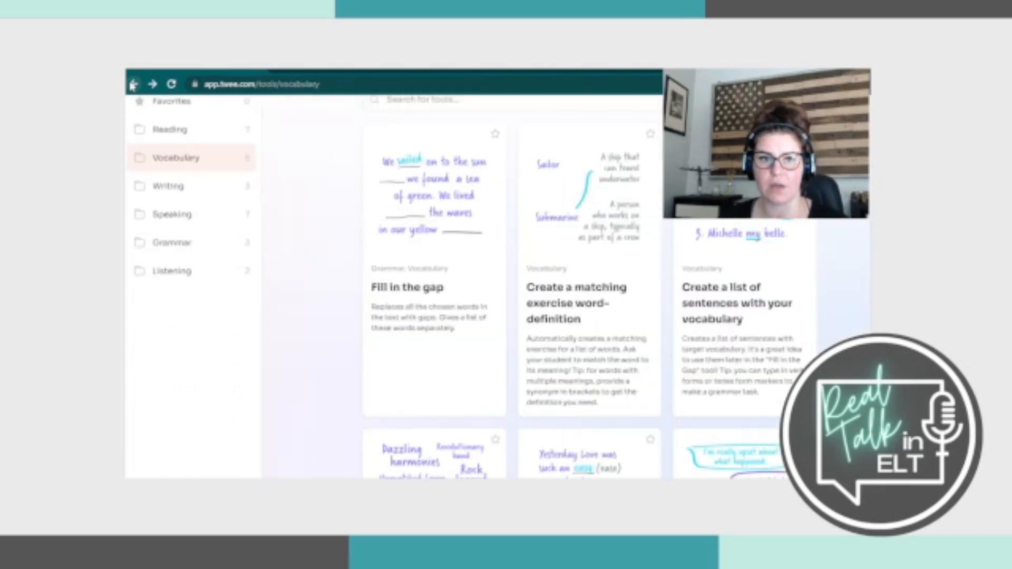
scroll(406, 237, down, 3)
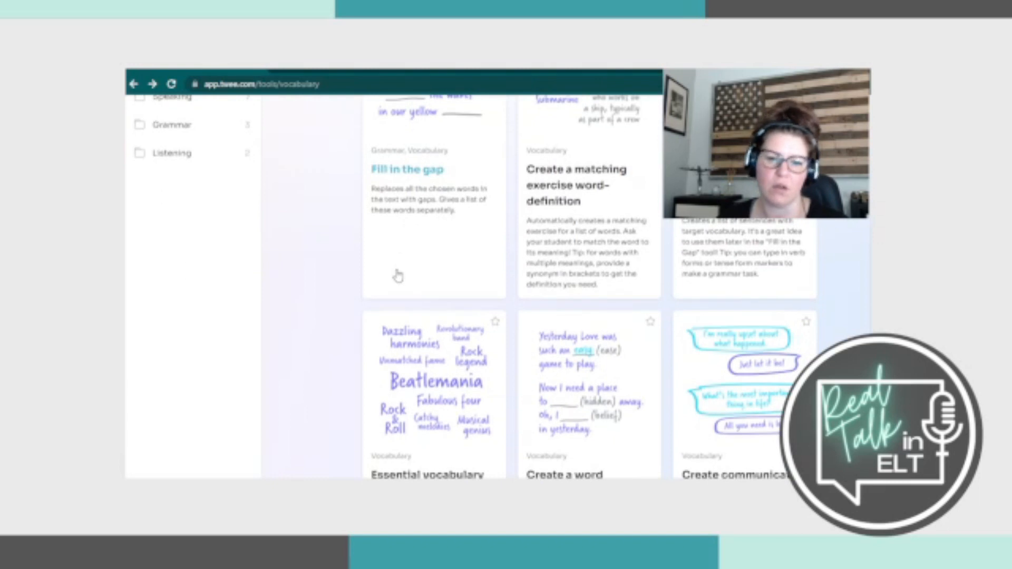
scroll(397, 276, down, 2)
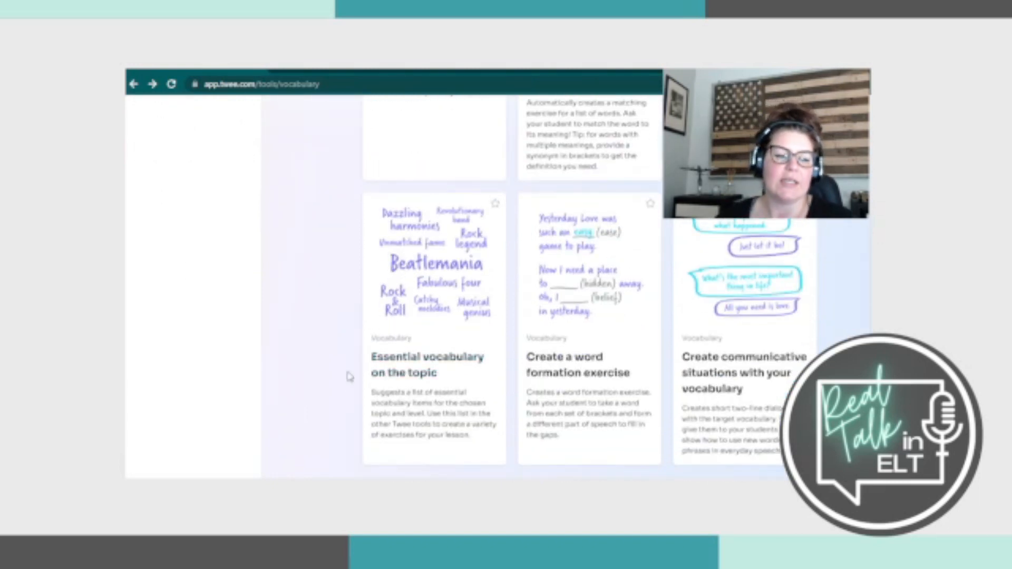
click(456, 366)
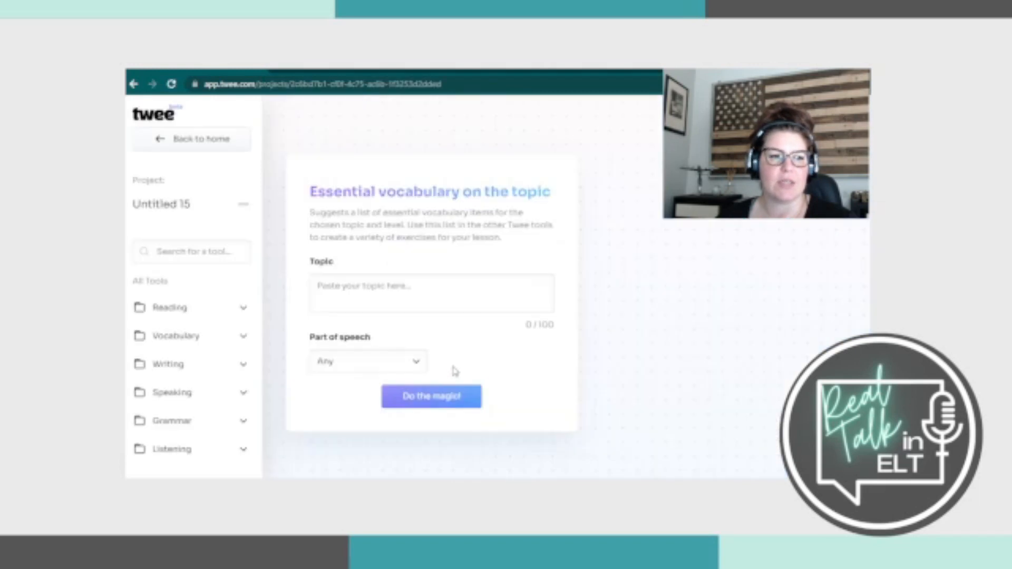
Enter "in the kitchen" as the topic, set the part of speech to Idioms and generate the vocabulary list.
click(428, 291)
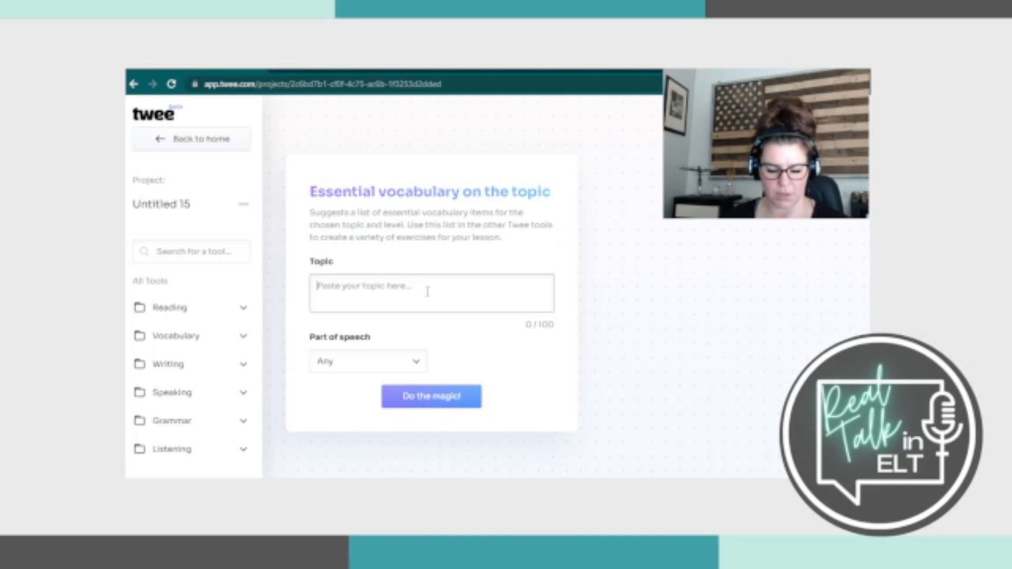
text(in the kitc)
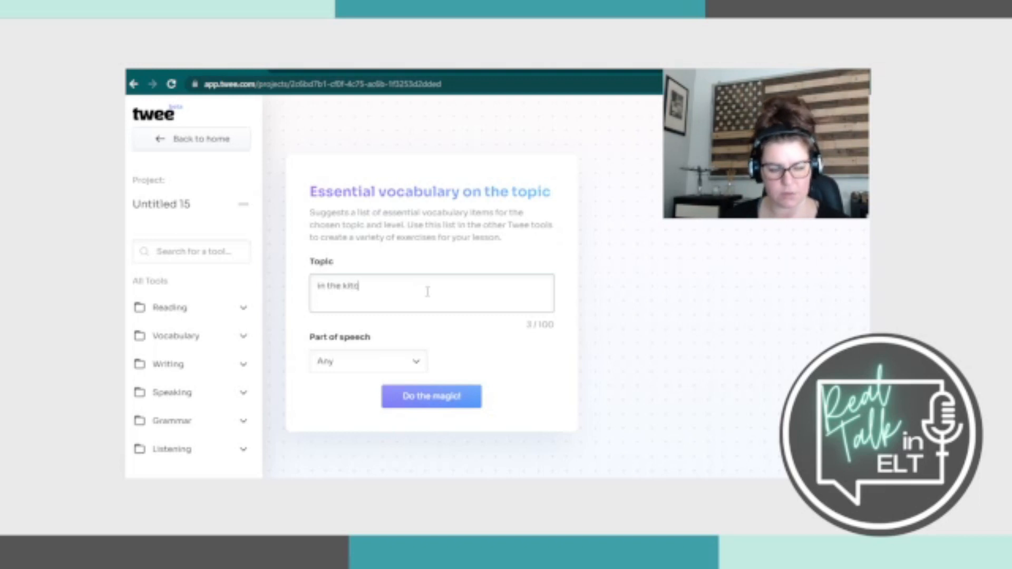
text(hen)
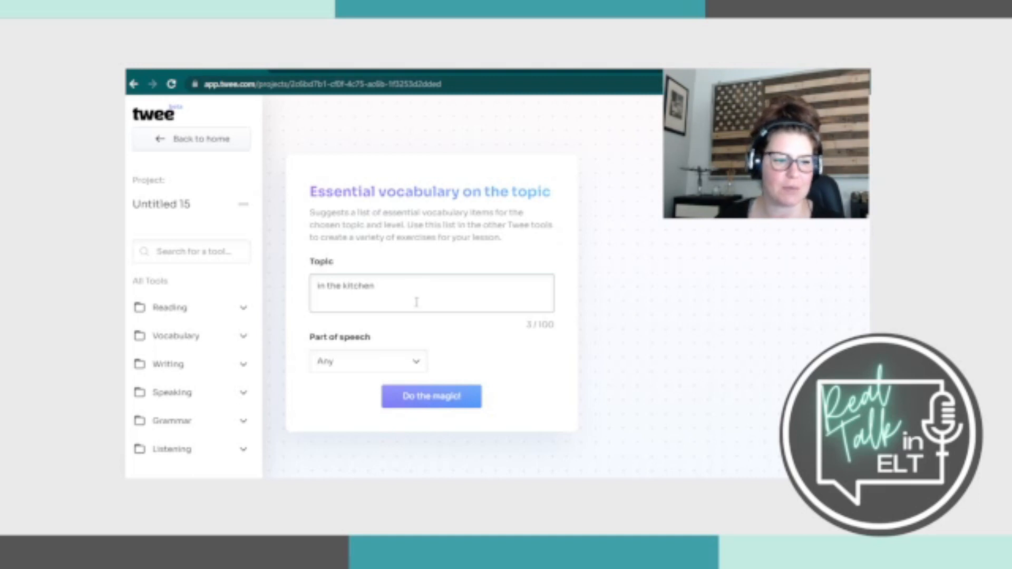
click(415, 367)
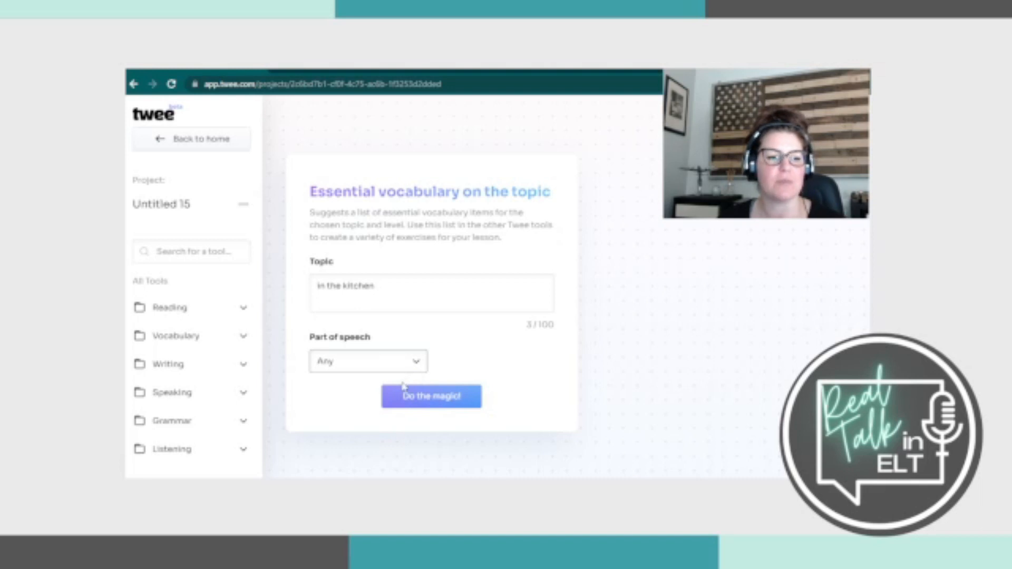
click(403, 441)
click(418, 405)
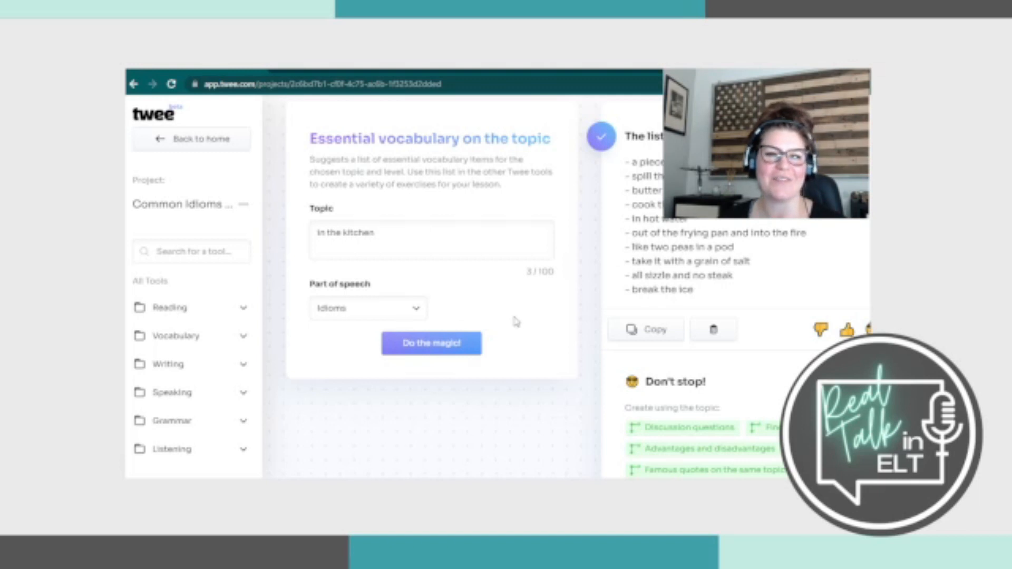
Set the part of speech to Nouns and generate a new vocabulary list for the kitchen topic.
scroll(545, 337, up, 1)
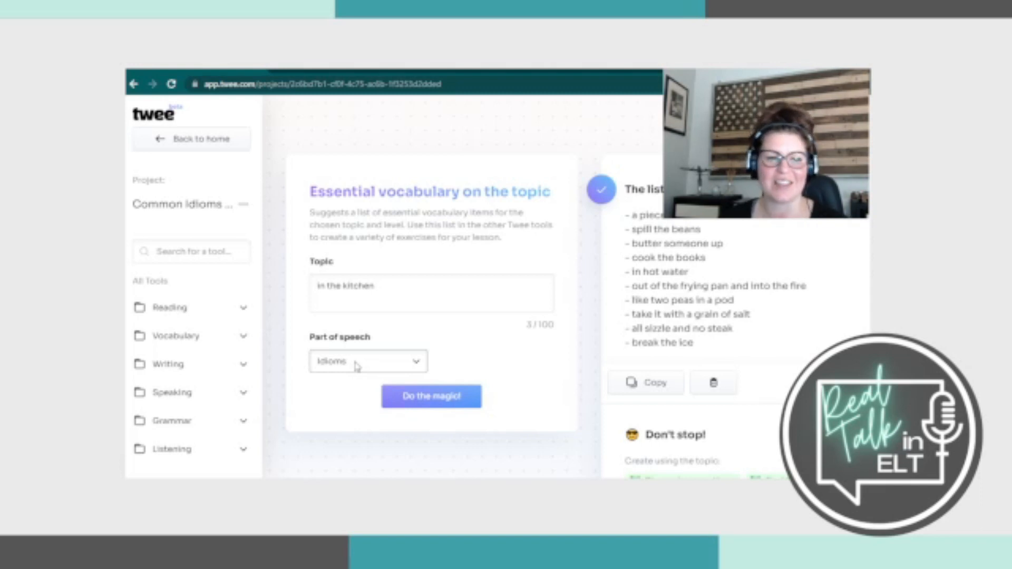
click(363, 388)
click(454, 410)
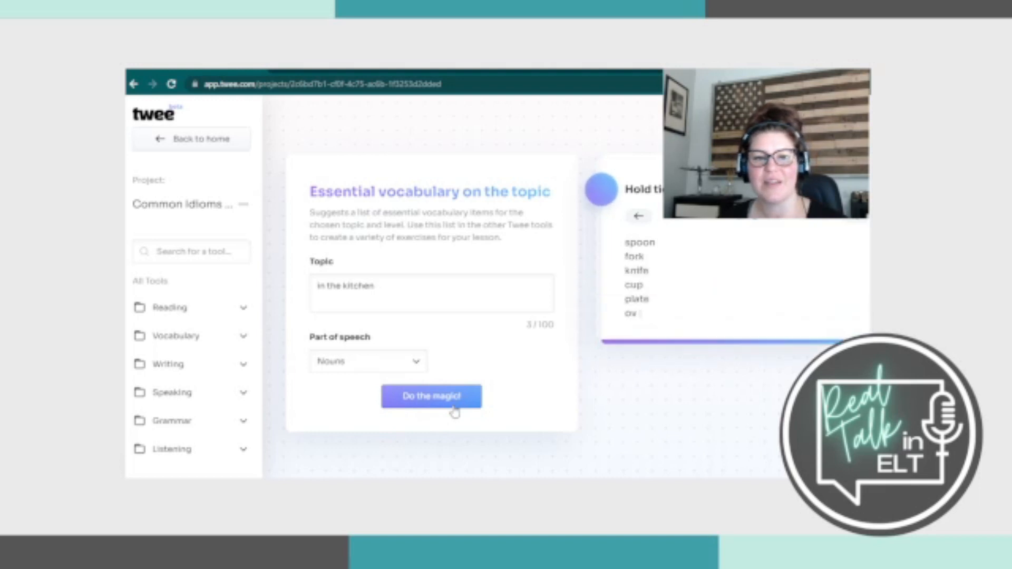
Set the part of speech to Verbs and generate another vocabulary list for the same topic.
scroll(455, 410, down, 1)
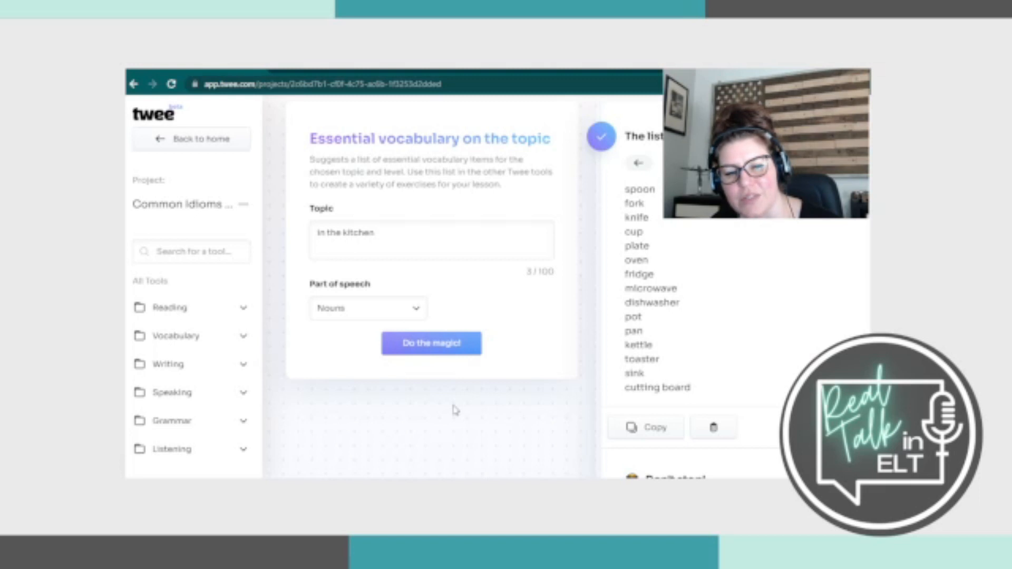
click(396, 351)
click(420, 346)
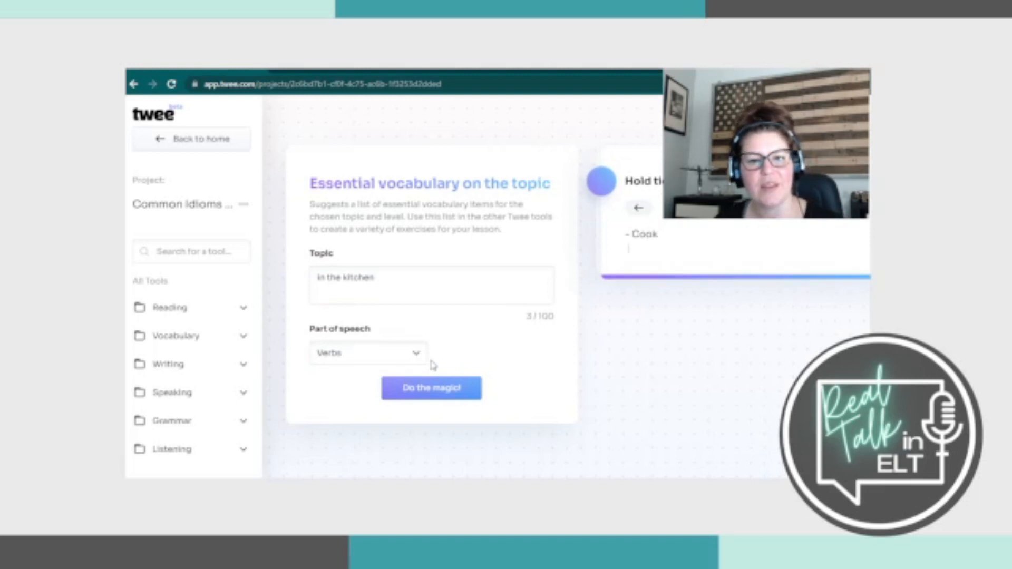
Change the part of speech to Adjectives and generate the kitchen topic's vocabulary list again.
scroll(433, 366, down, 1)
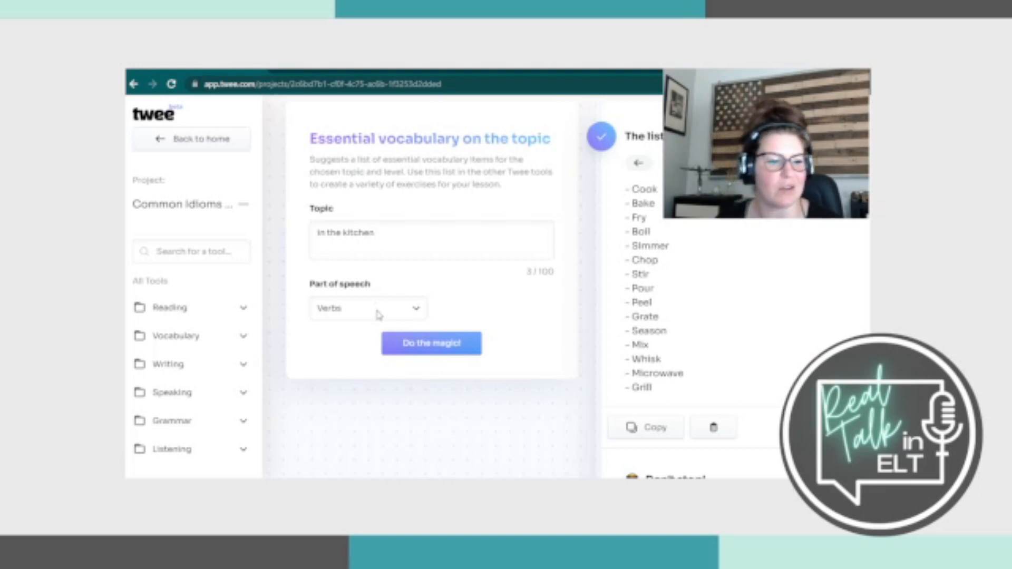
click(371, 368)
click(436, 349)
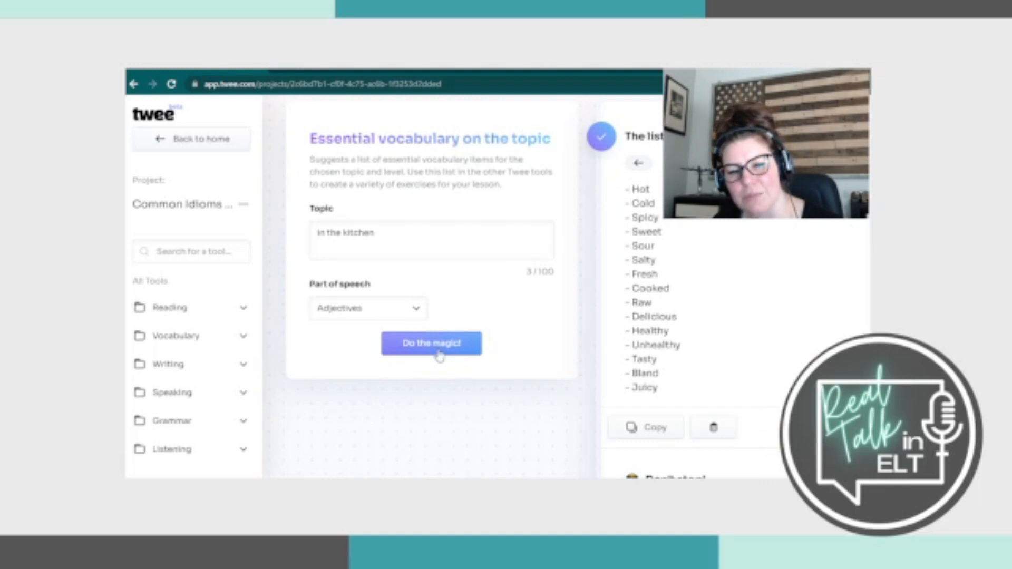
Set the part of speech to Phrases and generate the kitchen vocabulary list.
click(378, 311)
click(380, 375)
click(428, 353)
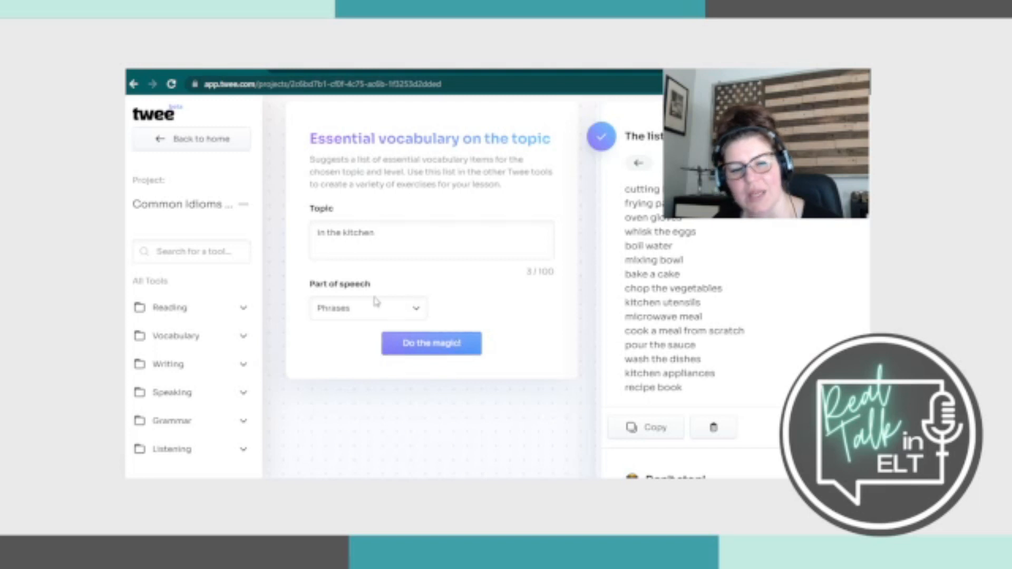
Switch the part of speech to Phrasal Verbs and generate a further list for the kitchen topic.
click(367, 309)
click(395, 385)
click(428, 346)
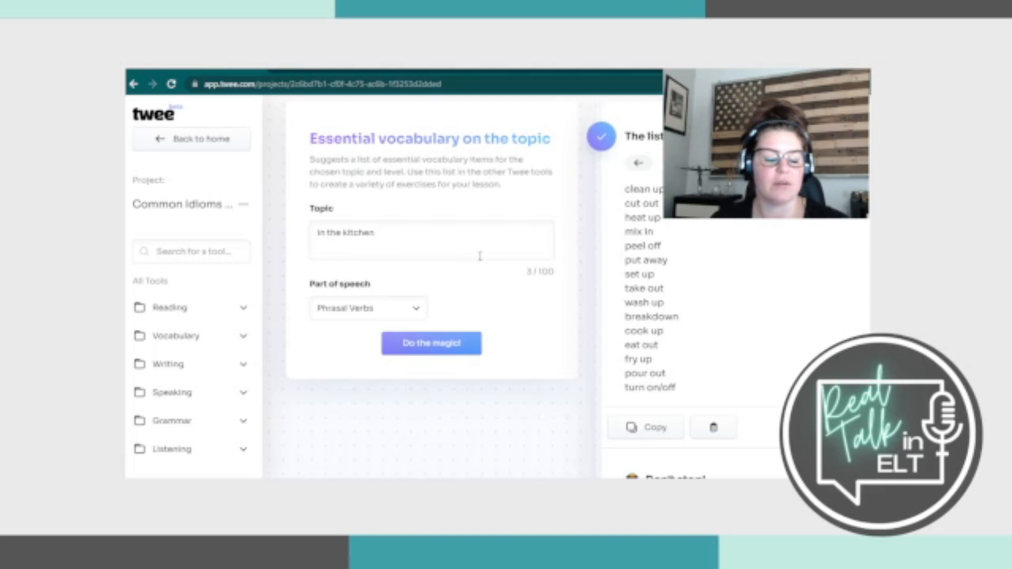
Open the word formation exercise tool and enter the words produce, product and production.
click(135, 84)
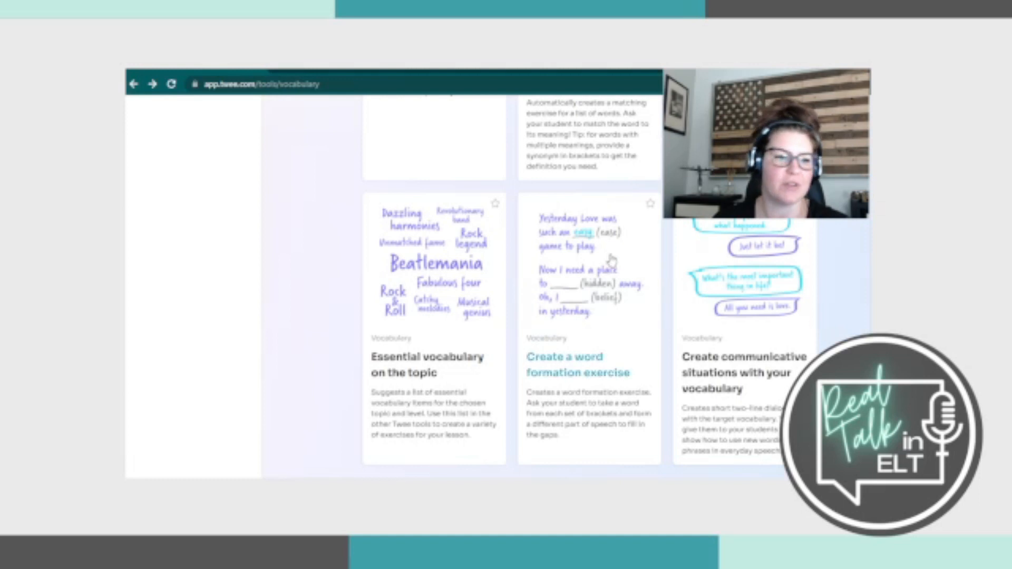
click(549, 375)
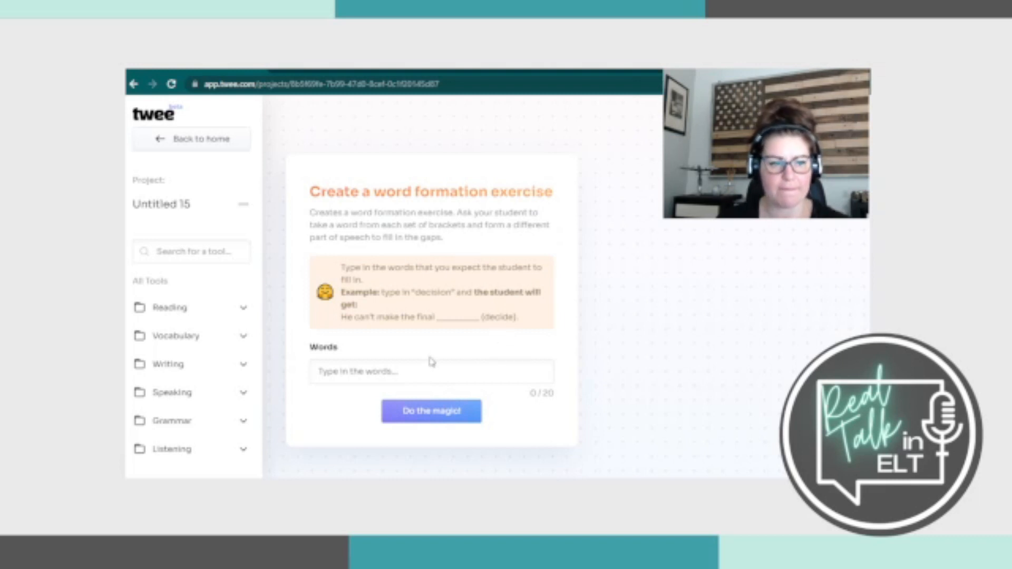
click(431, 377)
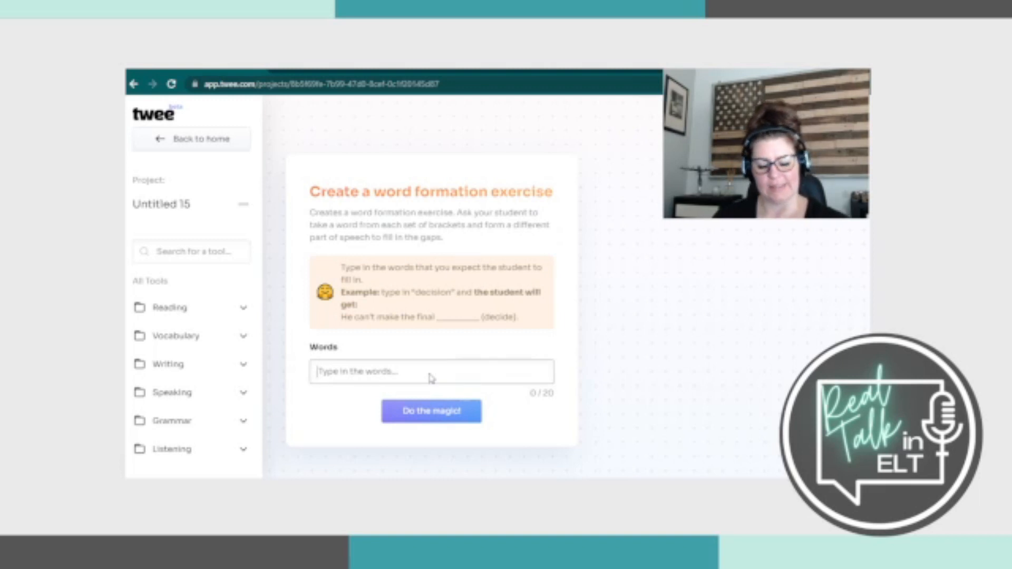
text(produce)
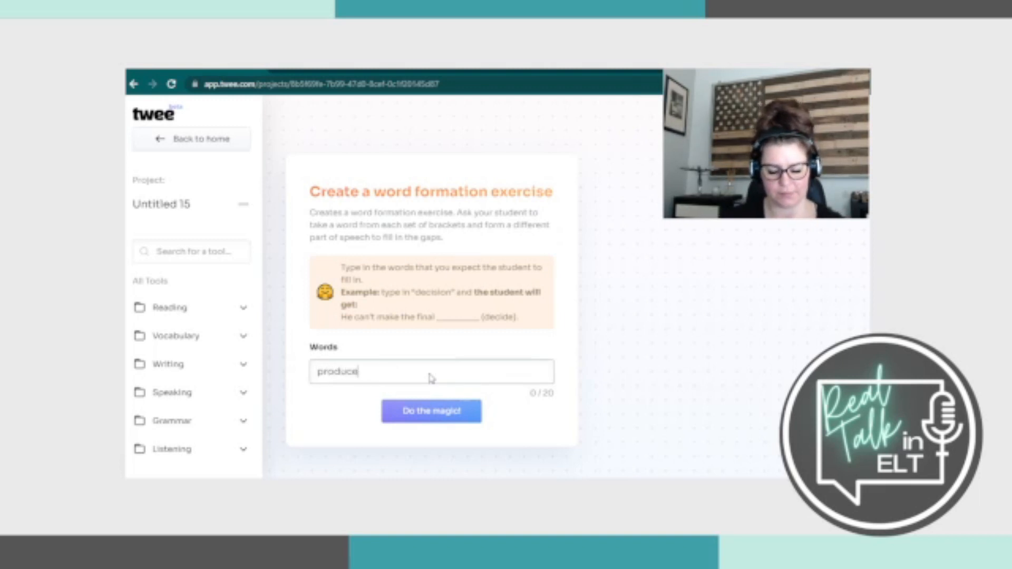
key(Return)
text(product)
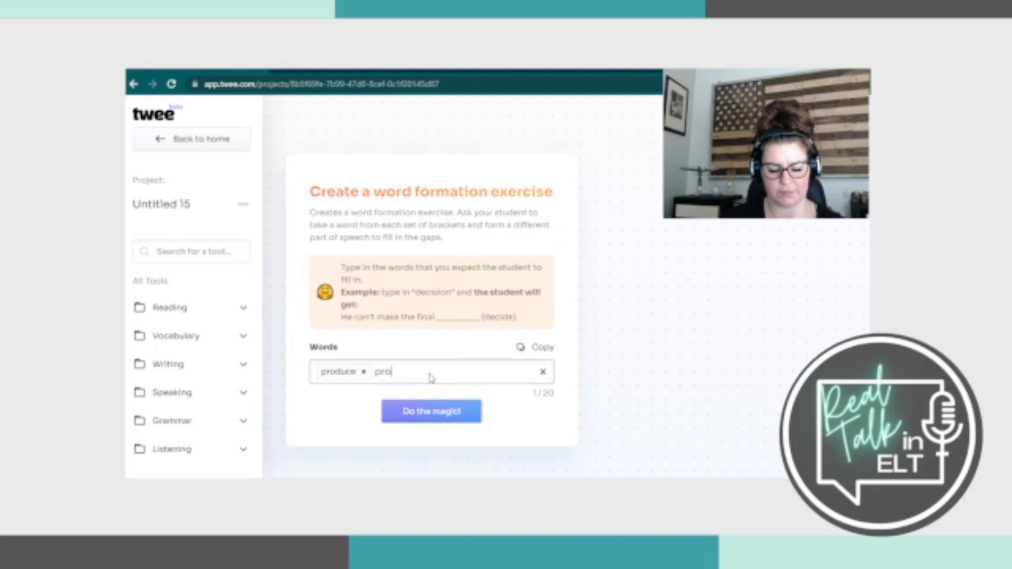
key(Return)
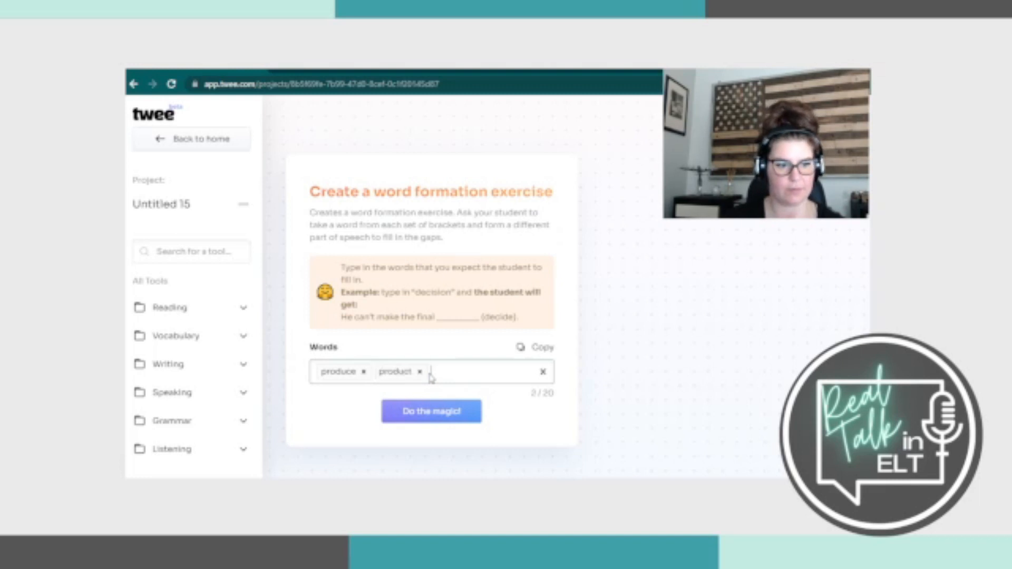
text(prod)
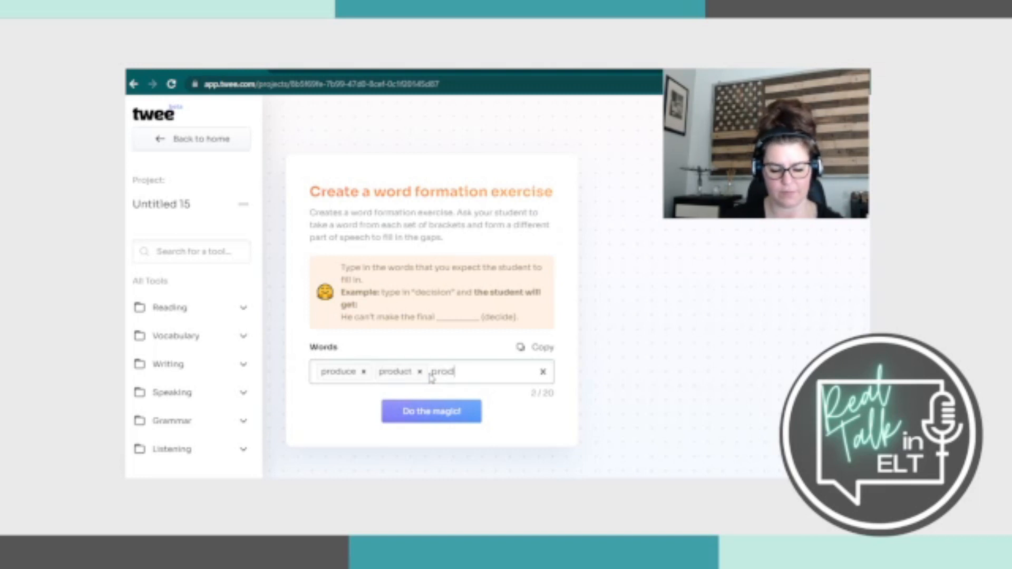
text(uction)
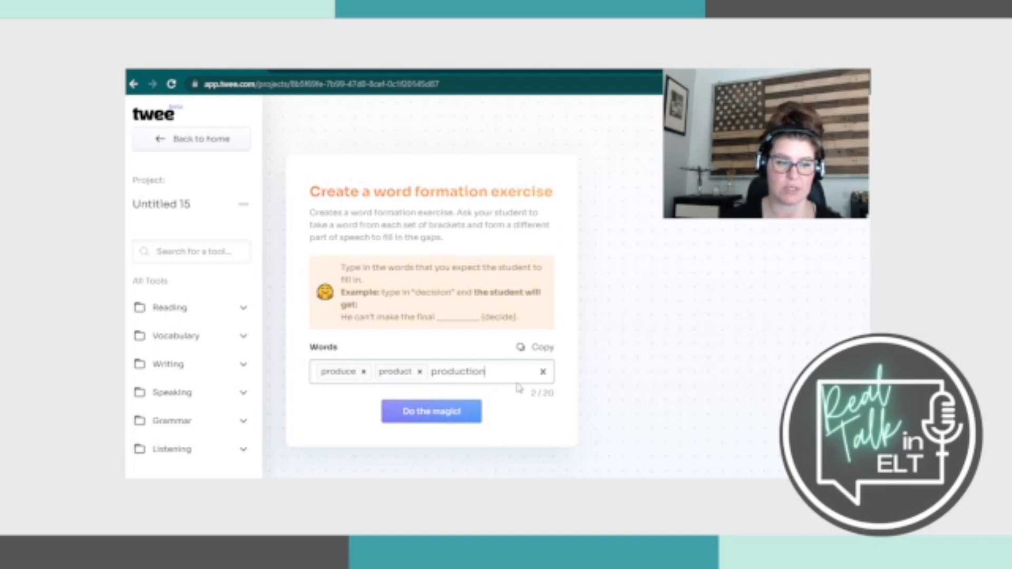
key(Return)
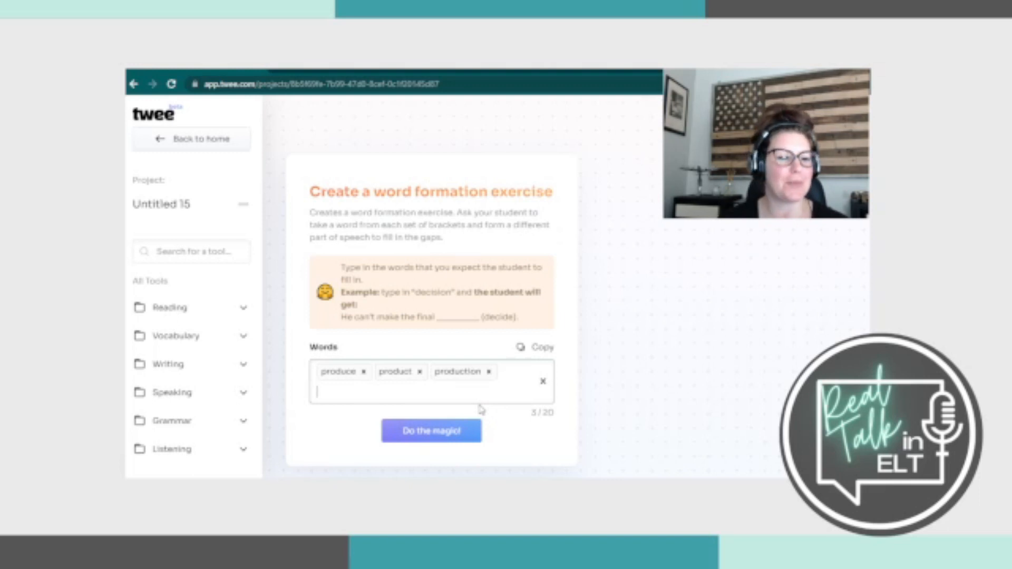
Generate the word formation exercise from the three entered words and look over the result.
click(436, 431)
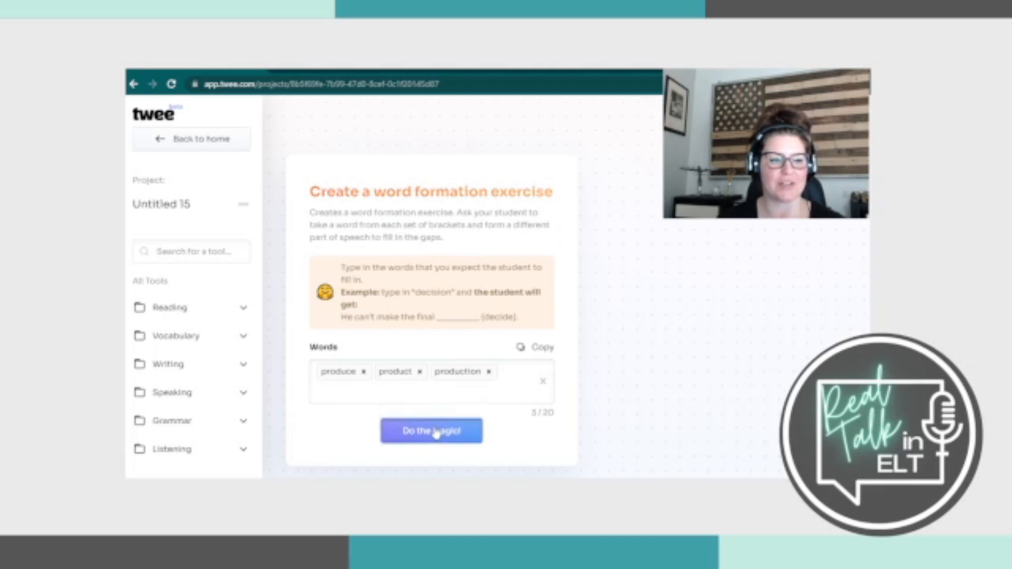
scroll(436, 431, down, 1)
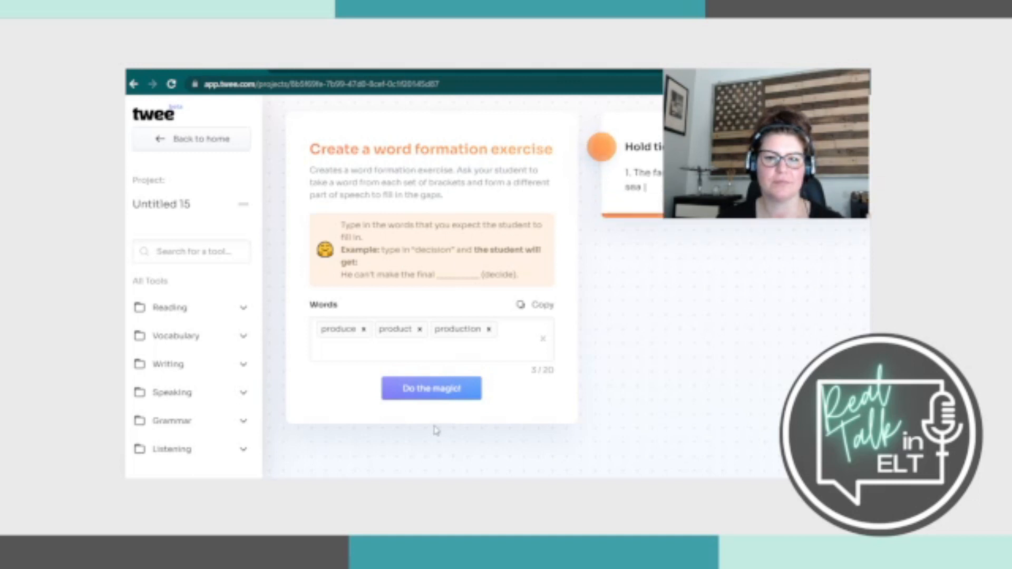
scroll(459, 423, up, 1)
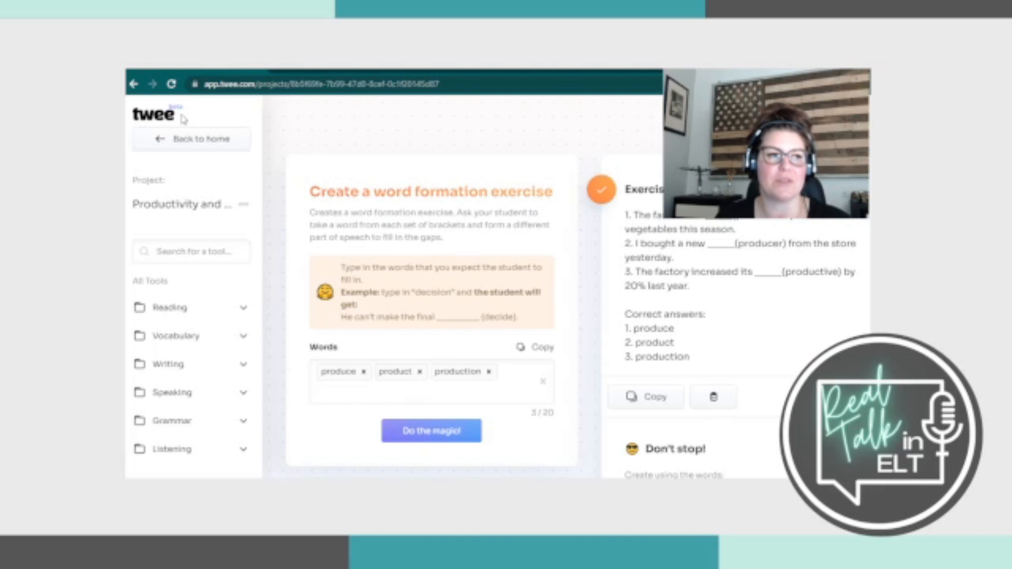
Return to the vocabulary tools and open the one for creating communicative situations with your vocabulary.
click(194, 147)
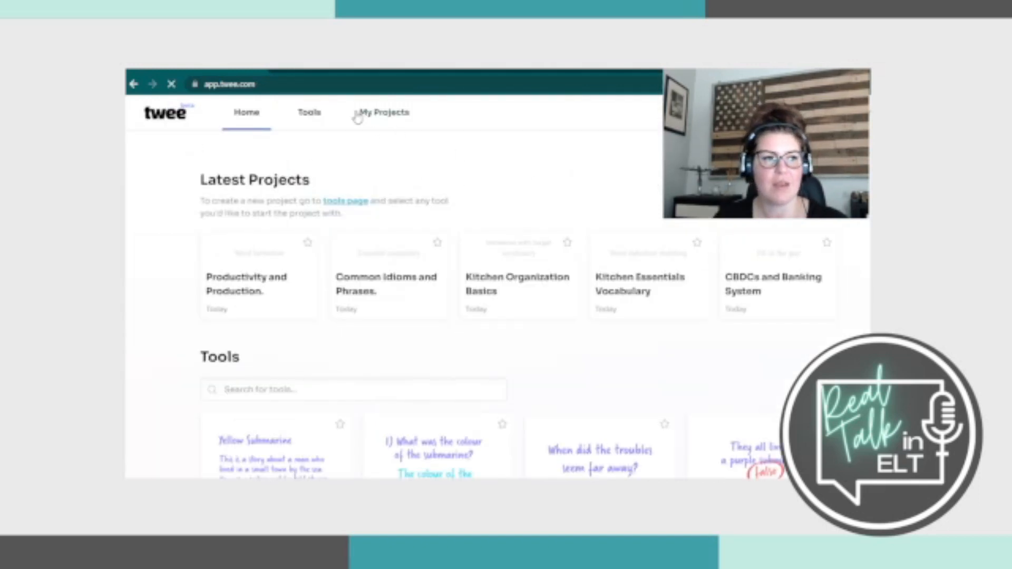
click(318, 118)
scroll(597, 279, down, 5)
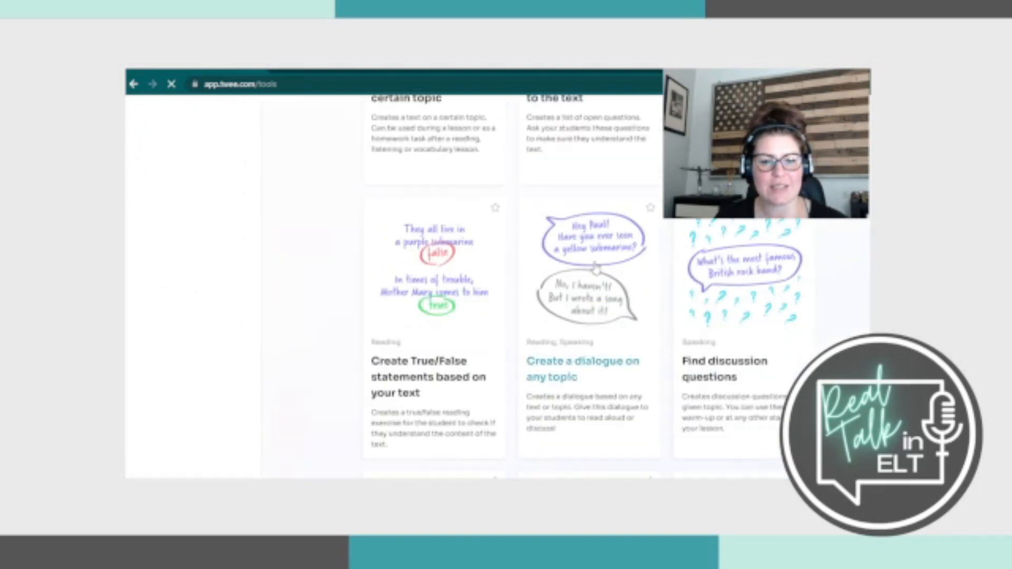
scroll(244, 248, up, 4)
click(180, 188)
scroll(675, 233, down, 5)
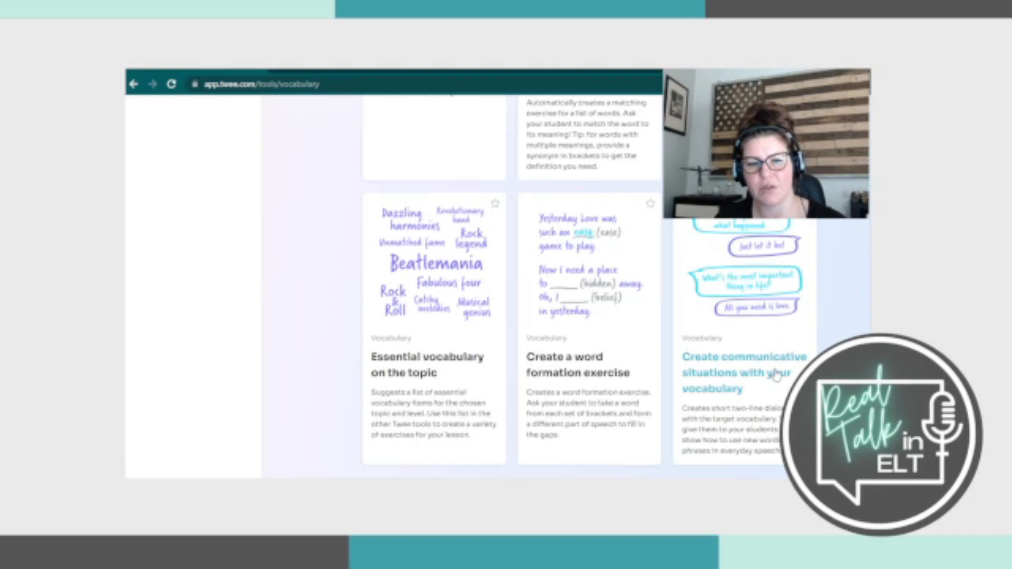
click(791, 378)
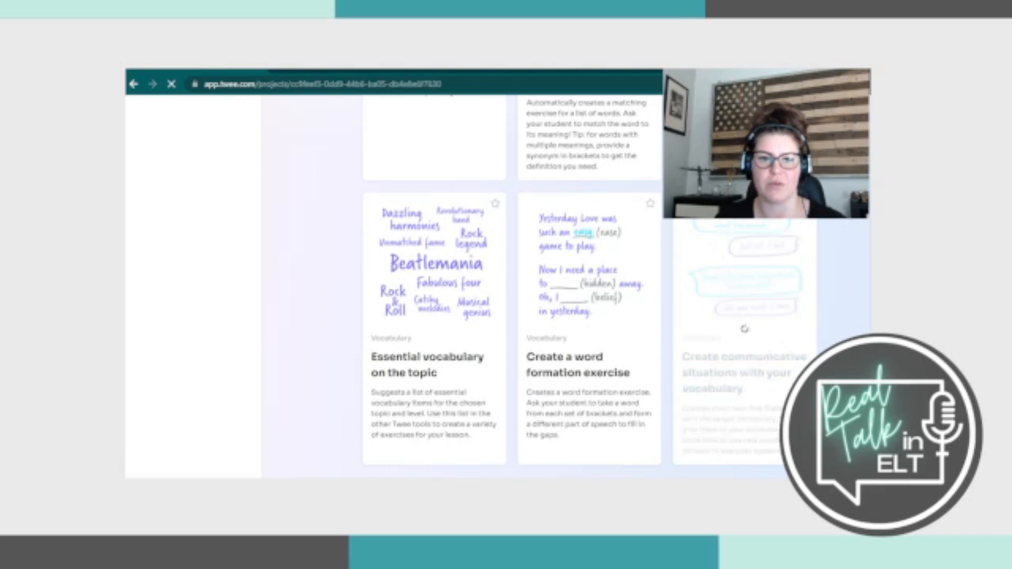
Enter faucet, sink and cabinet as target vocabulary for the communicative situations.
click(395, 308)
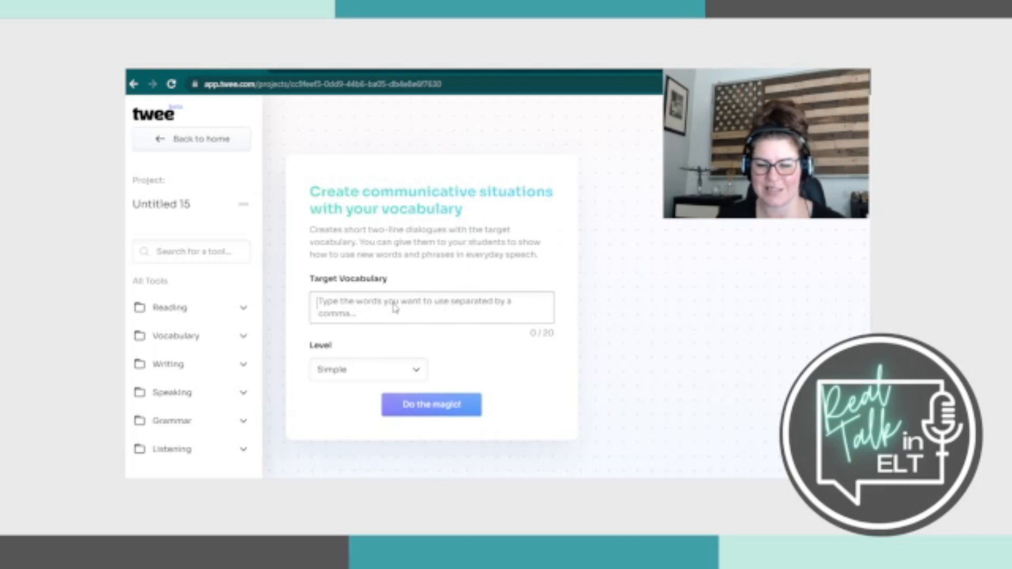
text(faucet)
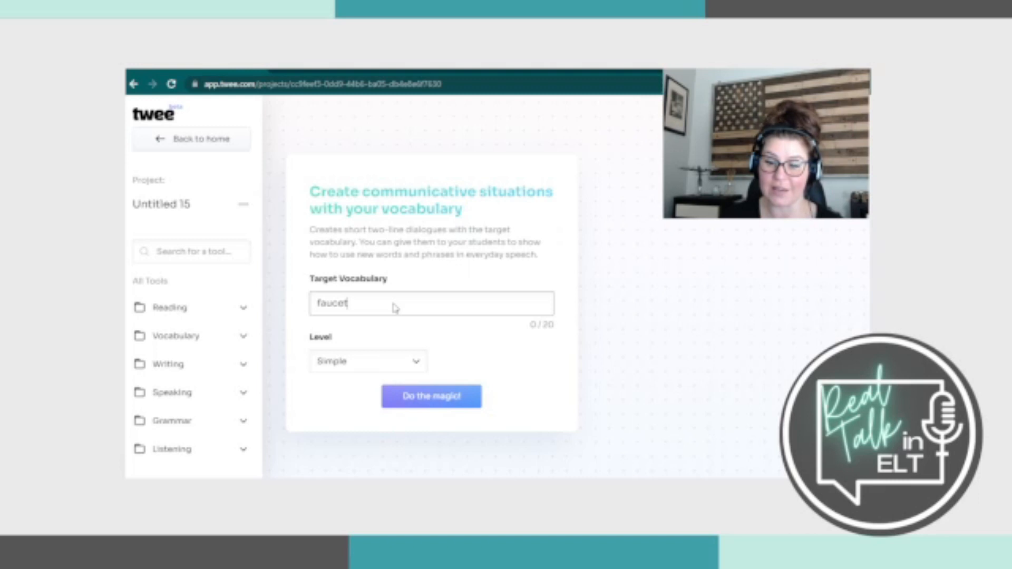
key(Return)
text(sink)
key(Return)
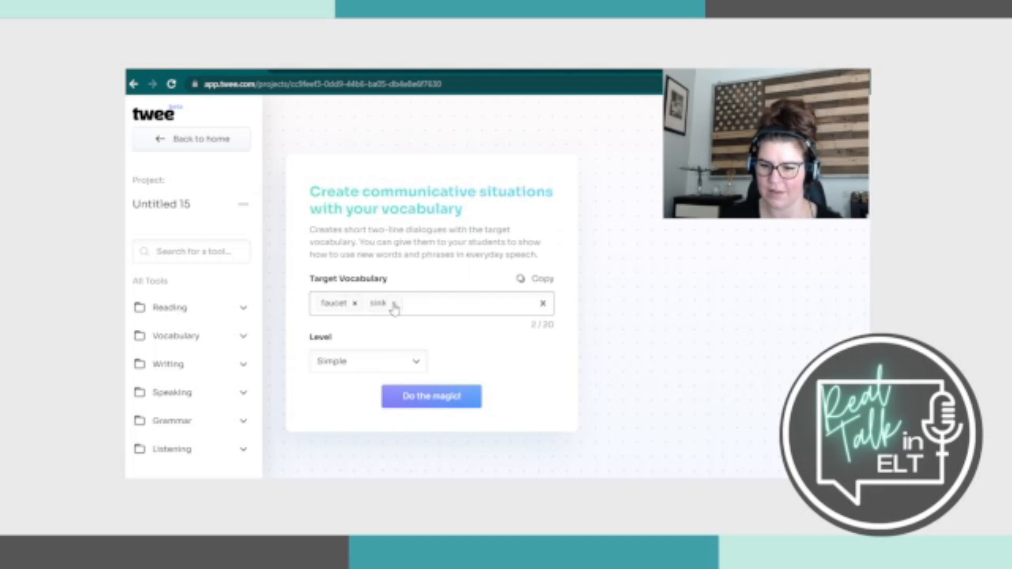
text(cabinet)
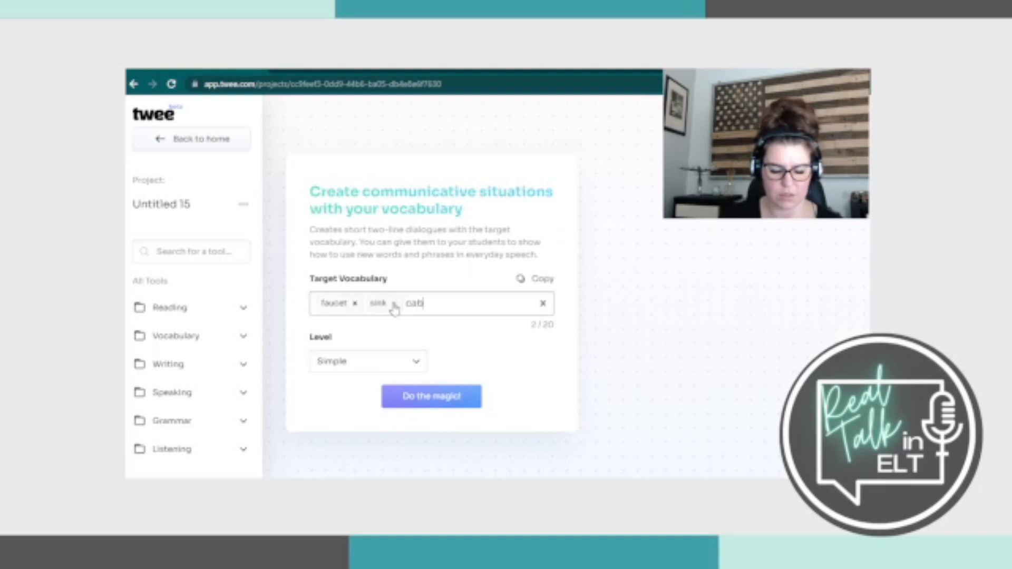
key(Return)
Add cupboard, stove and oven to the target vocabulary.
text(cupbboard)
key(BackSpace)
key(BackSpace)
key(BackSpace)
key(BackSpace)
key(BackSpace)
key(BackSpace)
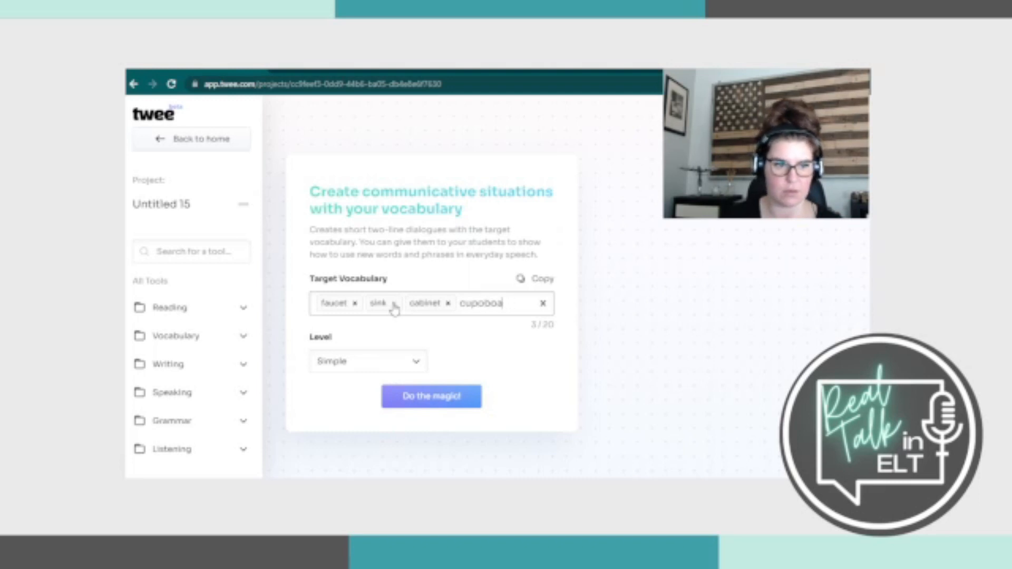
text(board)
key(Return)
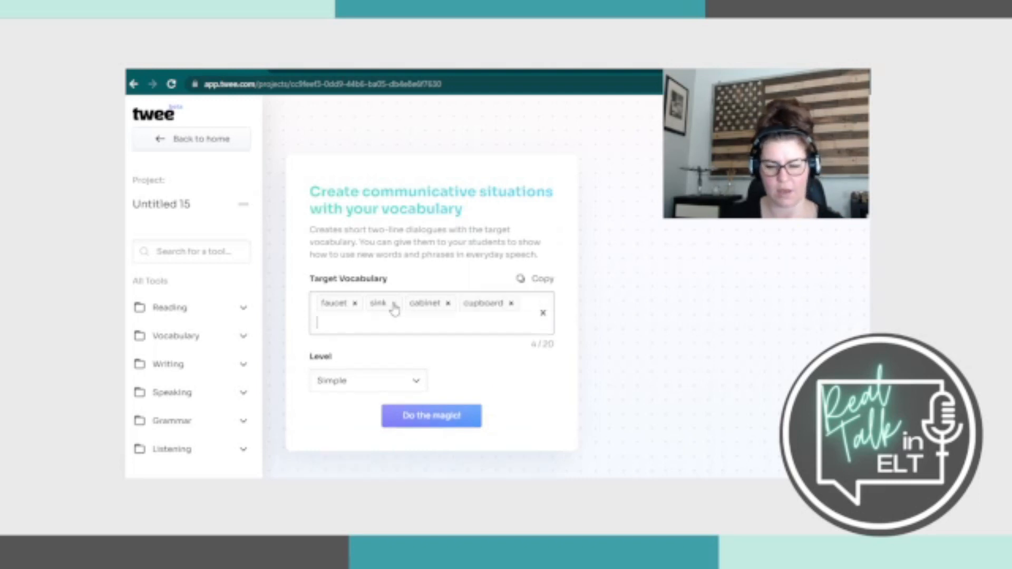
text(stove)
key(Return)
text(oven)
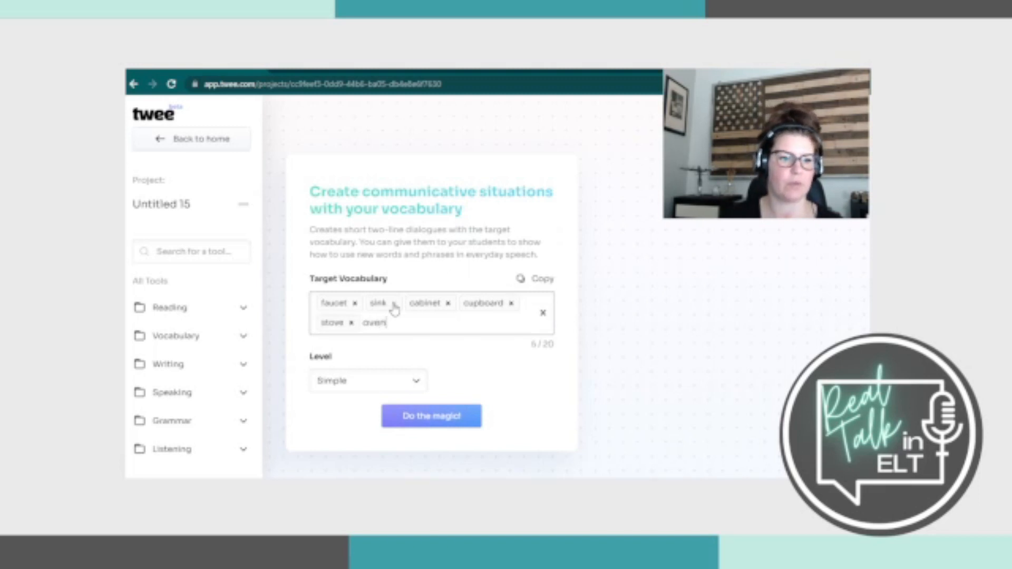
key(Return)
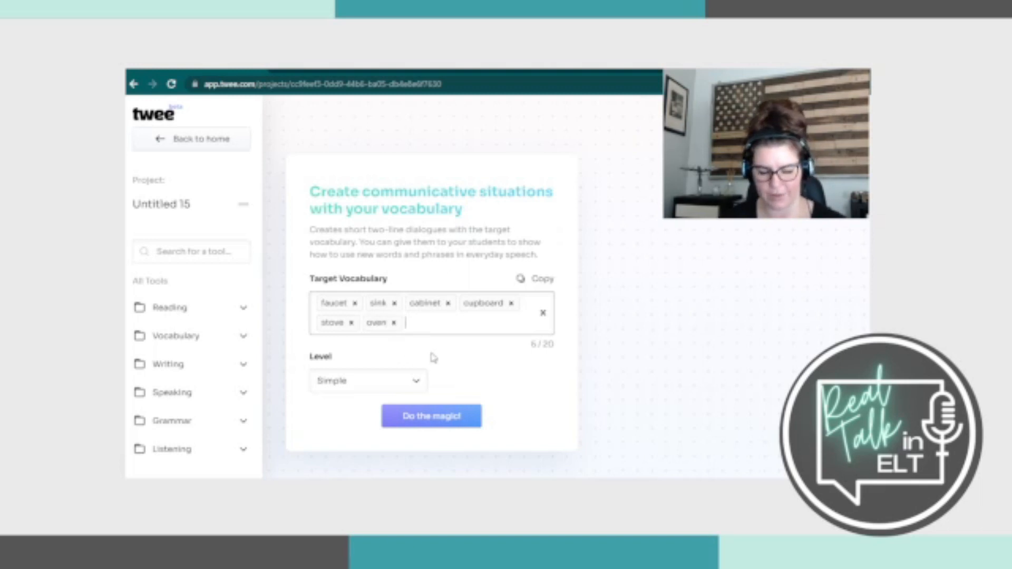
Generate the two-line dialogues at the Simple level and read through them.
click(464, 416)
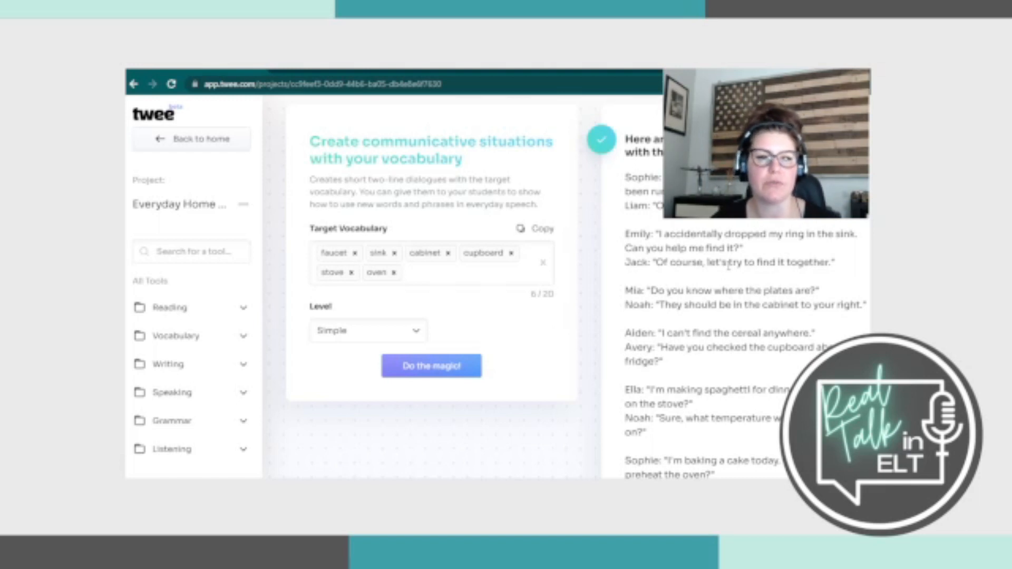
scroll(729, 266, up, 1)
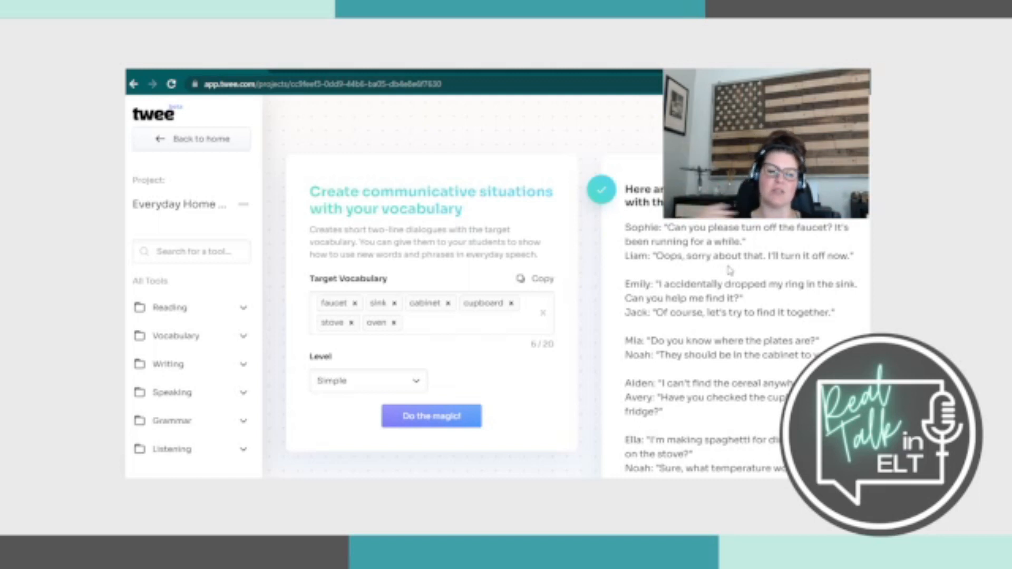
scroll(729, 270, down, 2)
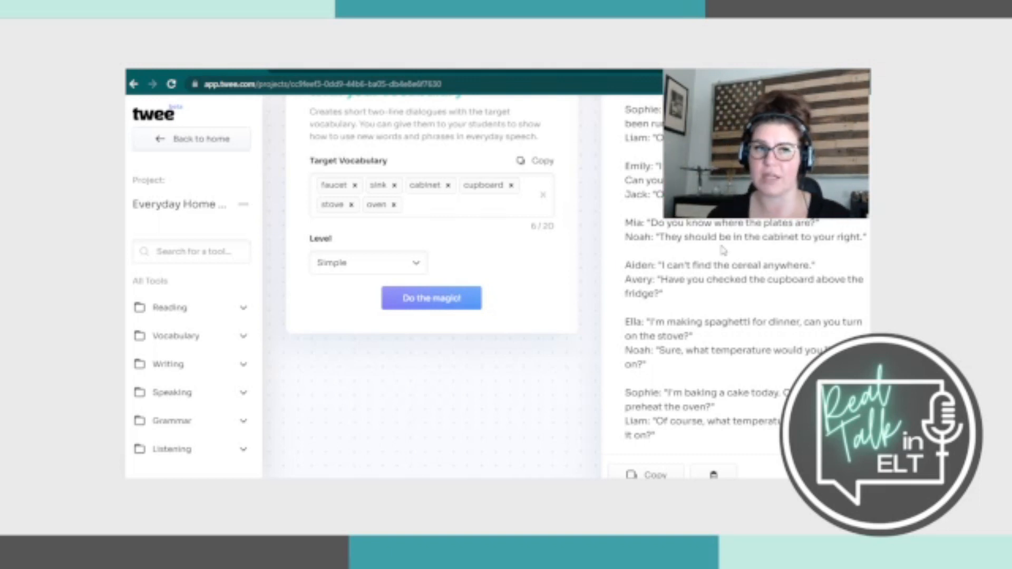
scroll(579, 232, up, 3)
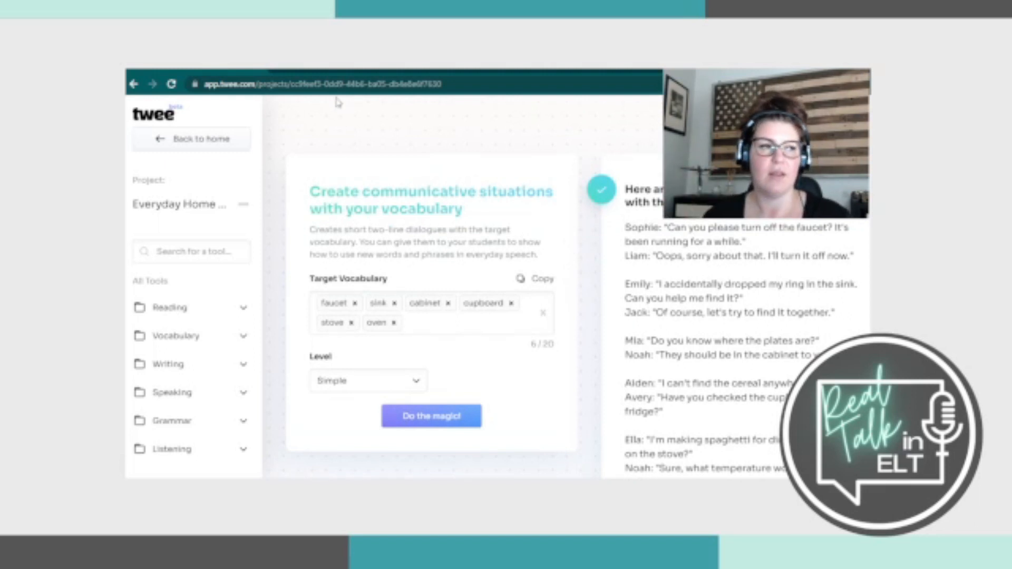
Go back to the Vocabulary category of the tools page and review the tools it offers.
click(227, 144)
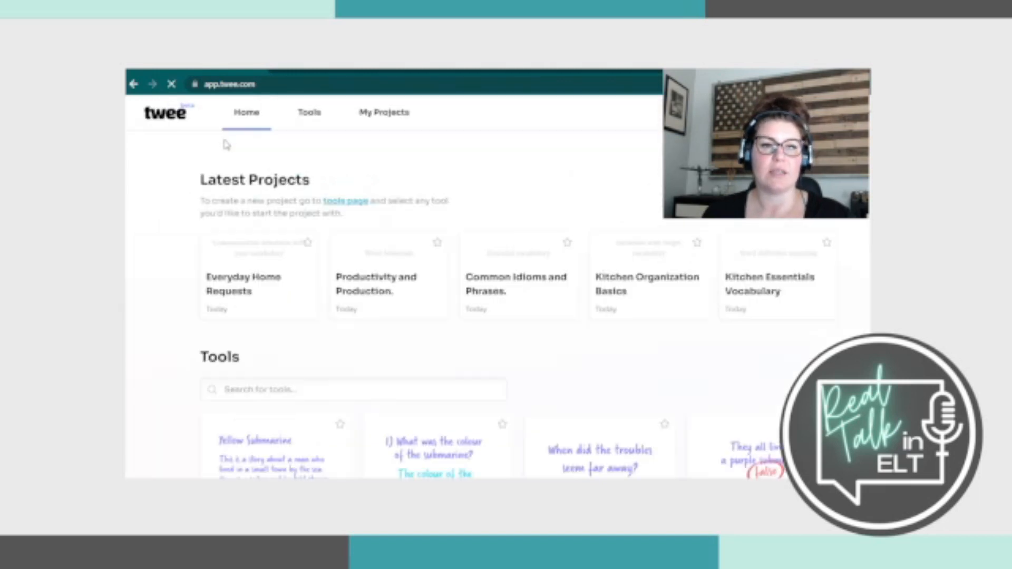
click(310, 125)
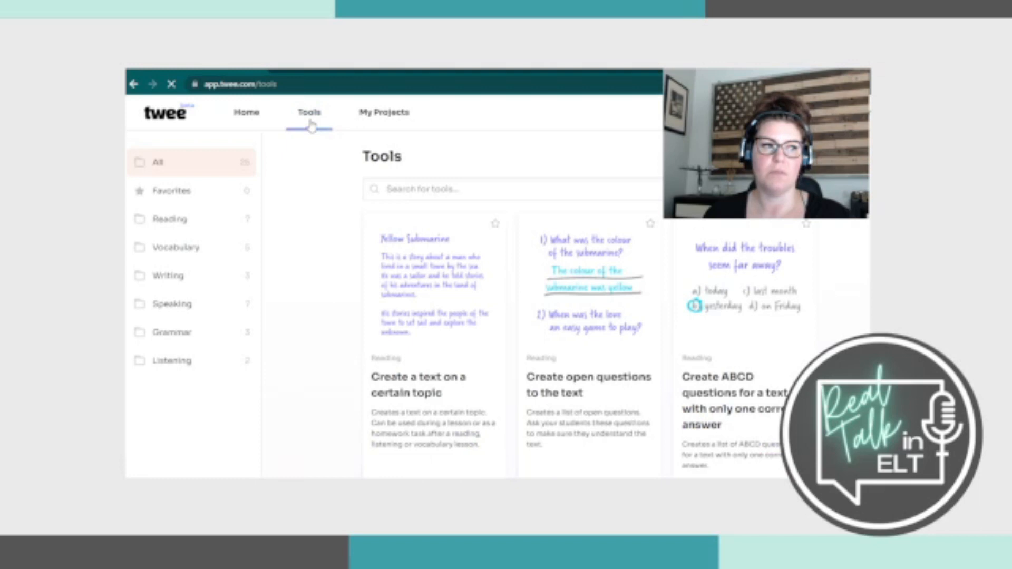
click(224, 247)
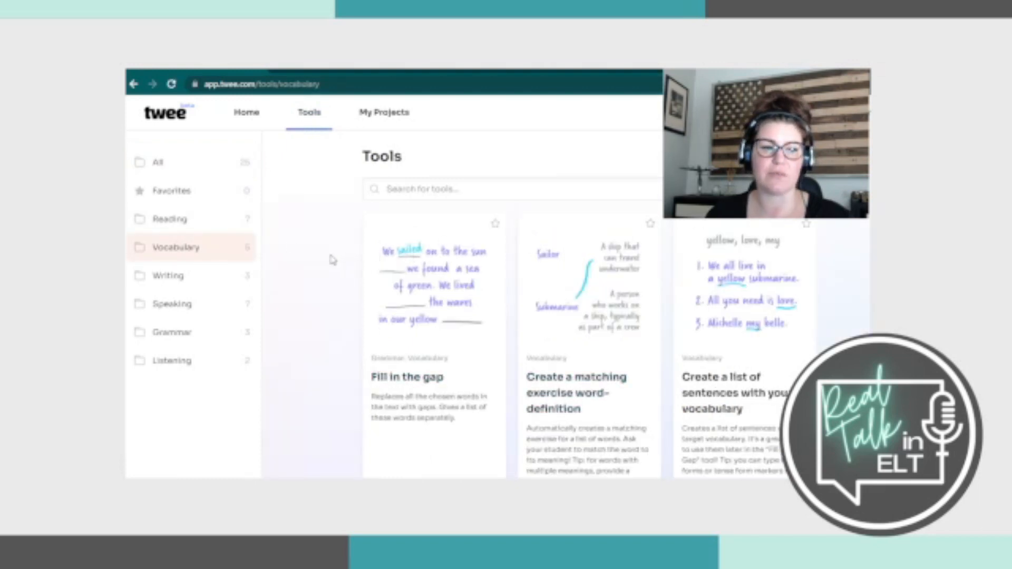
scroll(332, 260, down, 3)
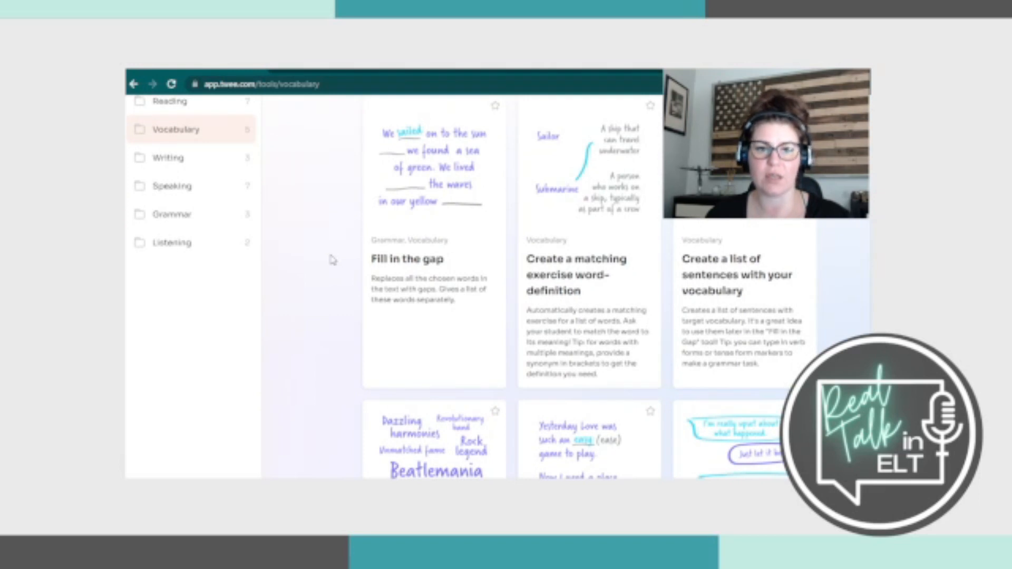
scroll(332, 259, down, 5)
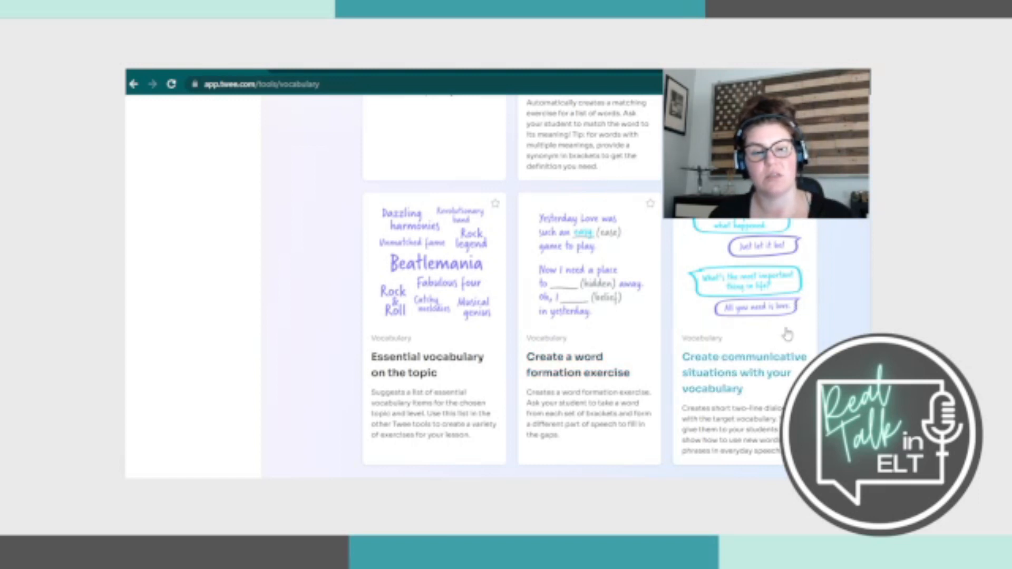
scroll(777, 332, up, 3)
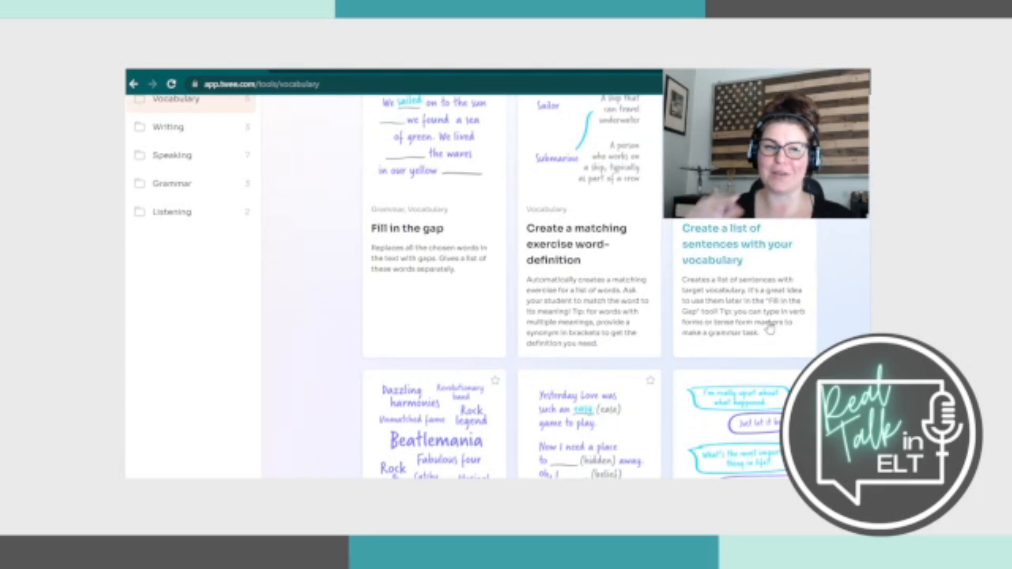
scroll(473, 296, up, 1)
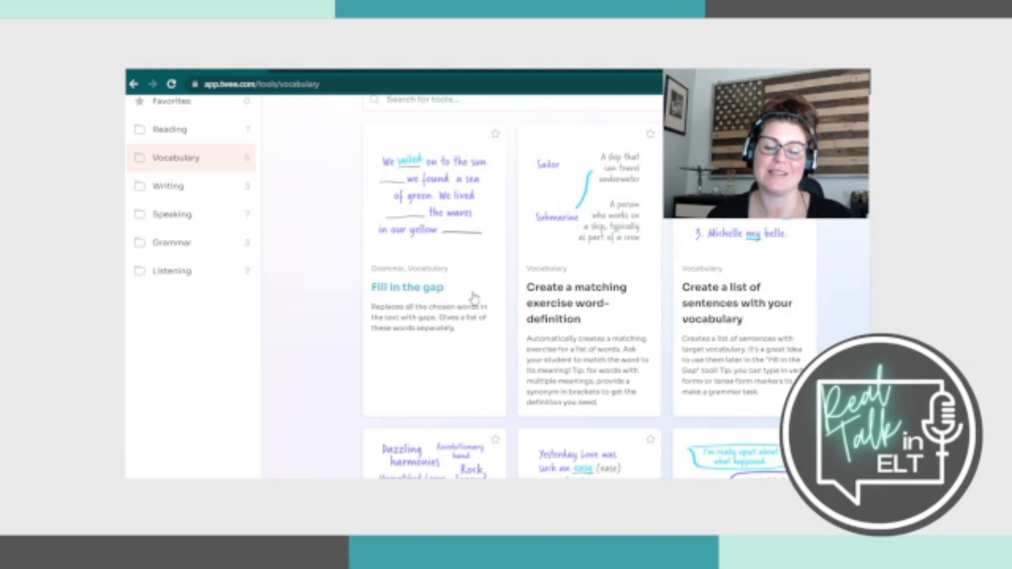
scroll(473, 296, up, 2)
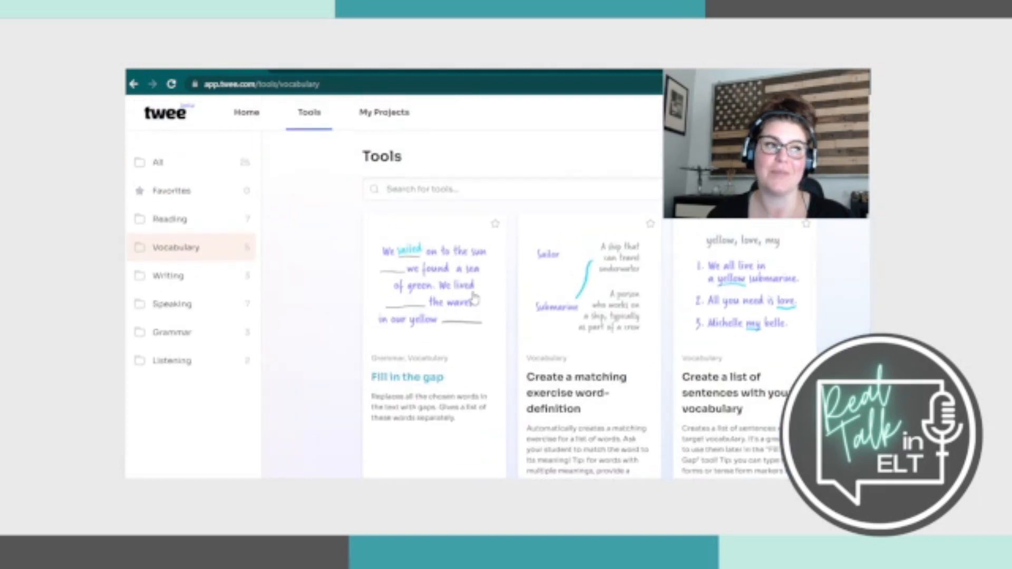